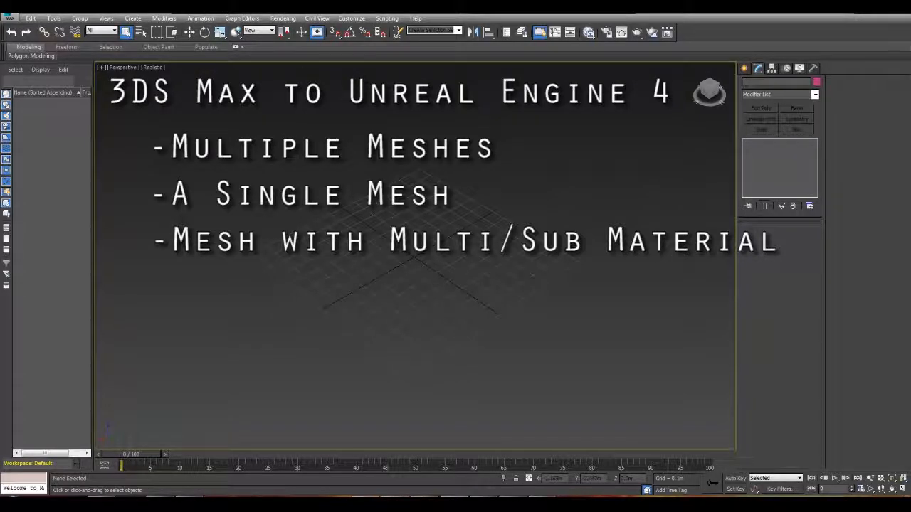
Create a flat box about 1.04 m long, 1.04 m wide and 0.23 m high on the grid.
{"action": "left_click", "coordinate": [745, 68]}
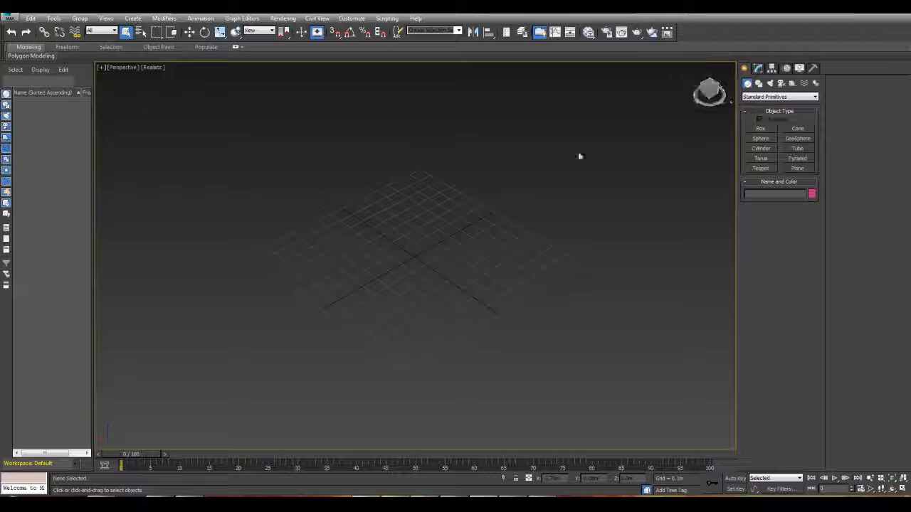
{"action": "left_click", "coordinate": [750, 130]}
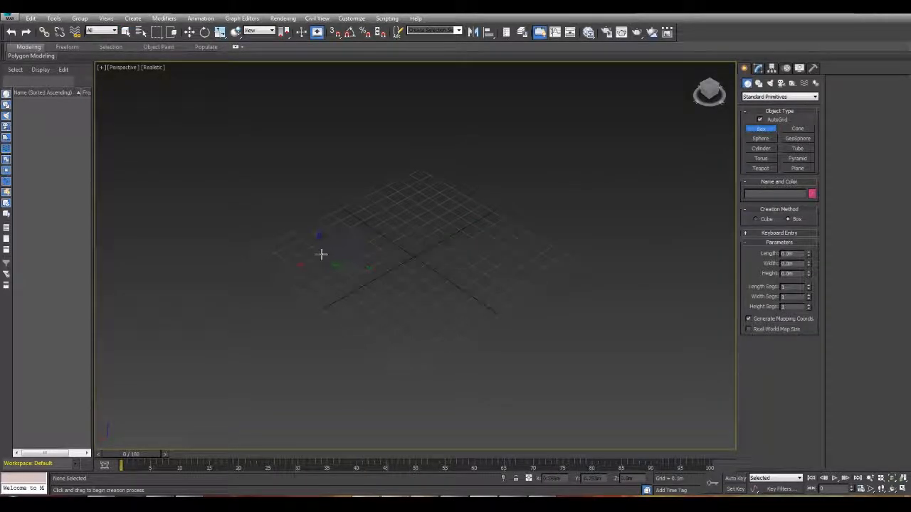
{"action": "left_click_drag", "start_coordinate": [309, 256], "coordinate": [548, 261]}
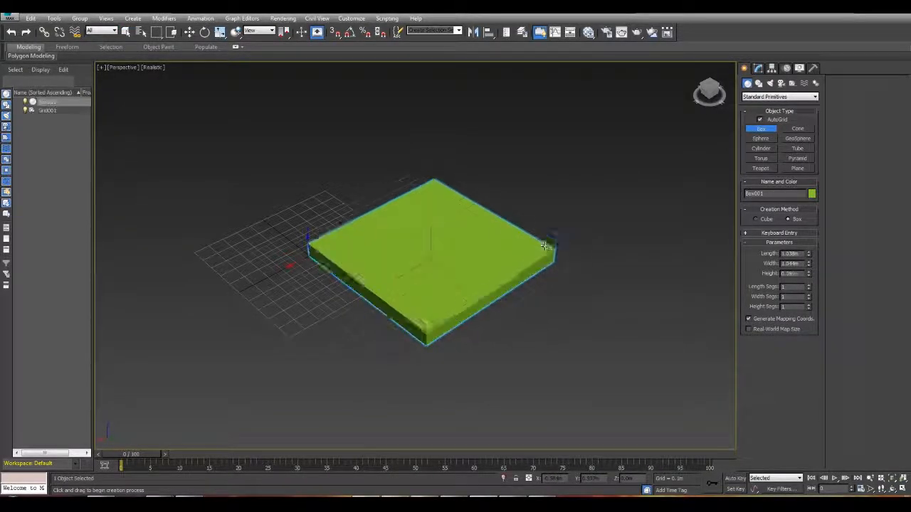
{"action": "left_click", "coordinate": [539, 224]}
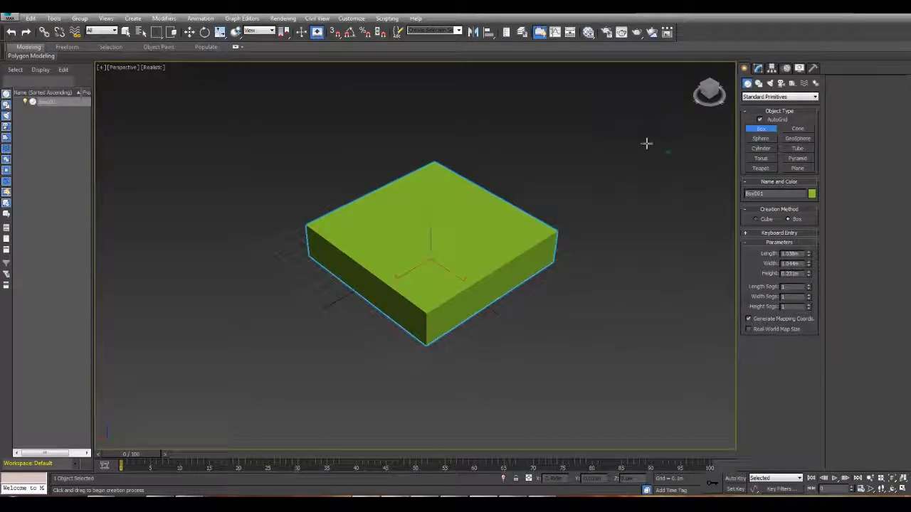
Stack two smaller boxes on top of the base box, about 0.75 by 0.74 m and about 0.46 by 0.42 m.
{"action": "left_click_drag", "start_coordinate": [355, 229], "coordinate": [538, 231]}
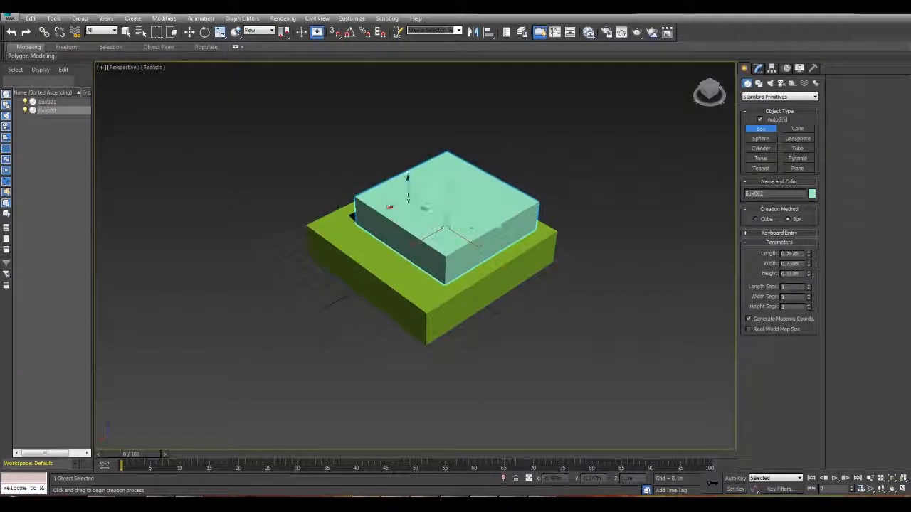
{"action": "left_click", "coordinate": [438, 213]}
{"action": "left_click_drag", "start_coordinate": [408, 207], "coordinate": [521, 198]}
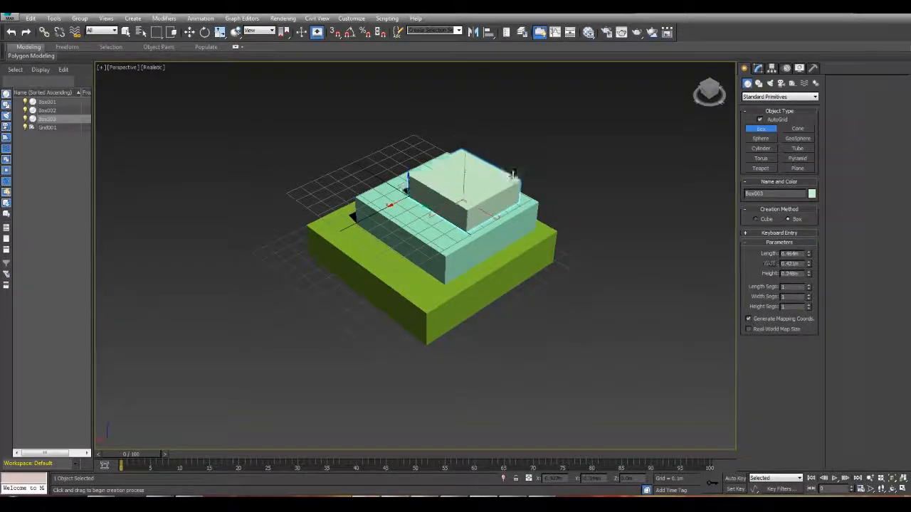
{"action": "left_click", "coordinate": [517, 160]}
{"action": "right_click", "coordinate": [557, 186]}
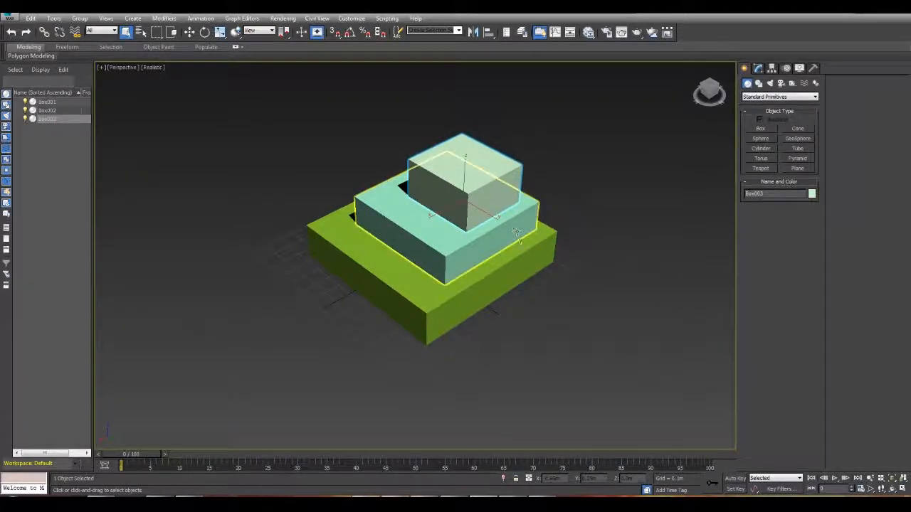
{"action": "middle_click_drag", "start_coordinate": [430, 254], "coordinate": [469, 237], "text": "alt"}
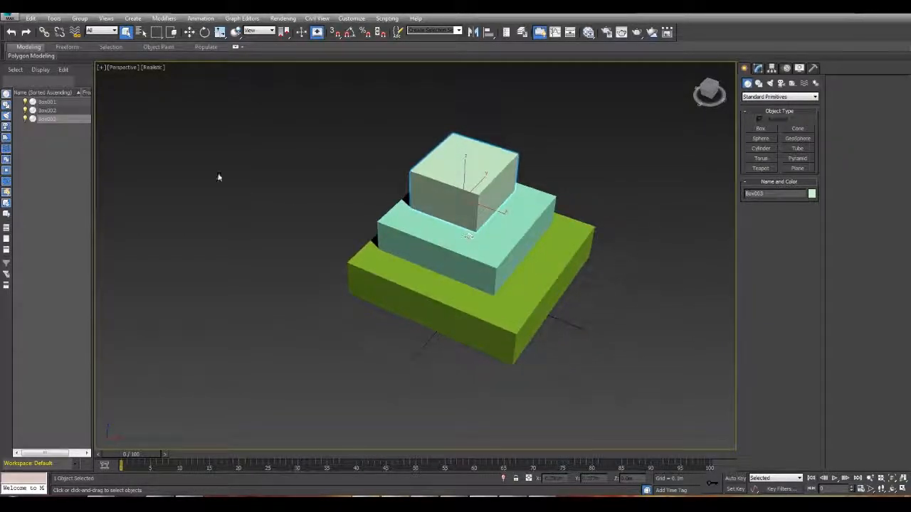
{"action": "left_click", "coordinate": [363, 179]}
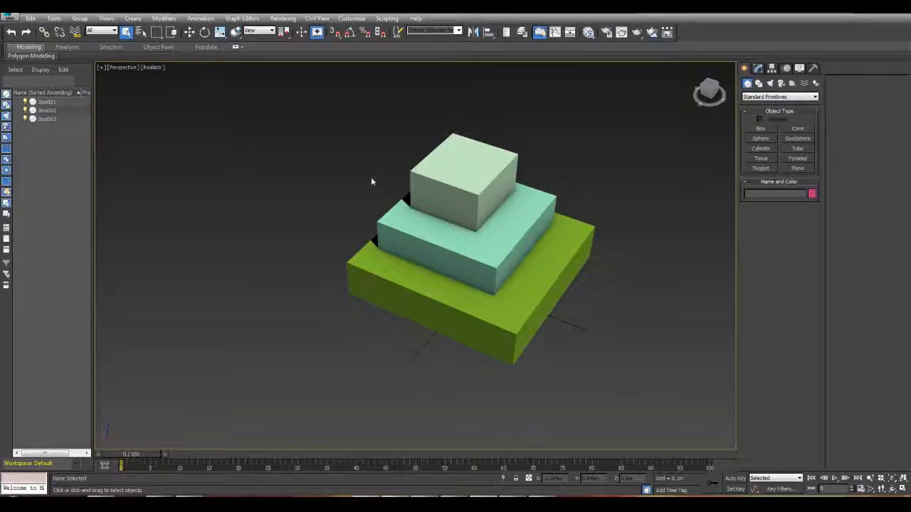
Select all three boxes and export only the selection to the Test folder as an FBX file named TestBox1.
{"action": "left_click", "coordinate": [437, 283]}
{"action": "left_click", "coordinate": [459, 287]}
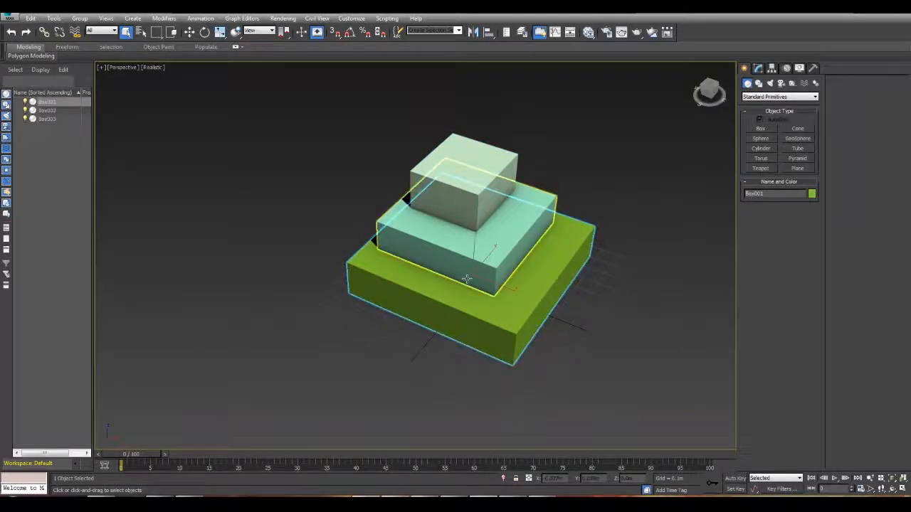
{"action": "left_click", "coordinate": [48, 103]}
{"action": "left_click_drag", "start_coordinate": [291, 104], "coordinate": [632, 417]}
{"action": "left_click", "coordinate": [8, 16]}
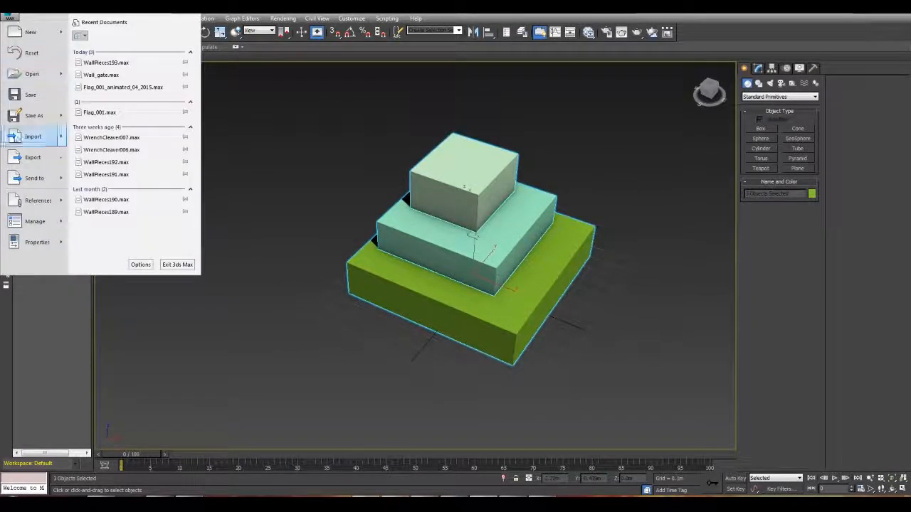
{"action": "mouse_move", "coordinate": [43, 165]}
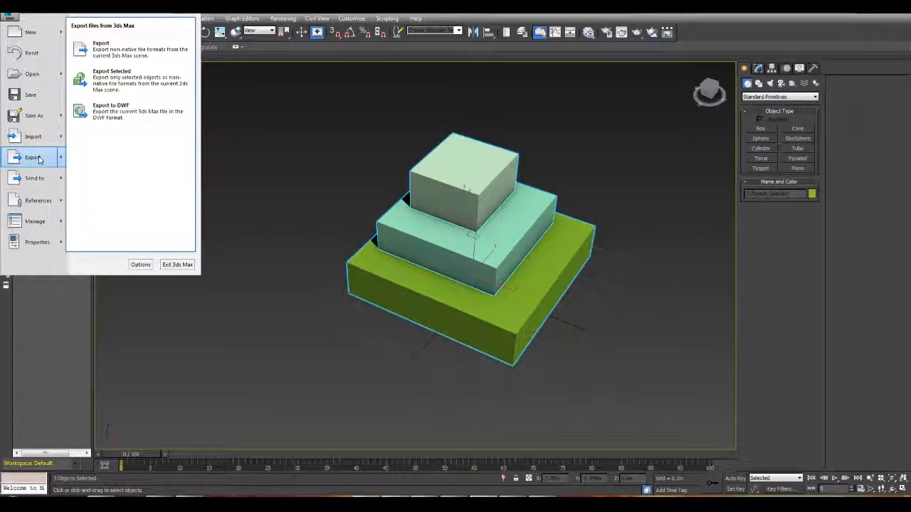
{"action": "left_click", "coordinate": [111, 80]}
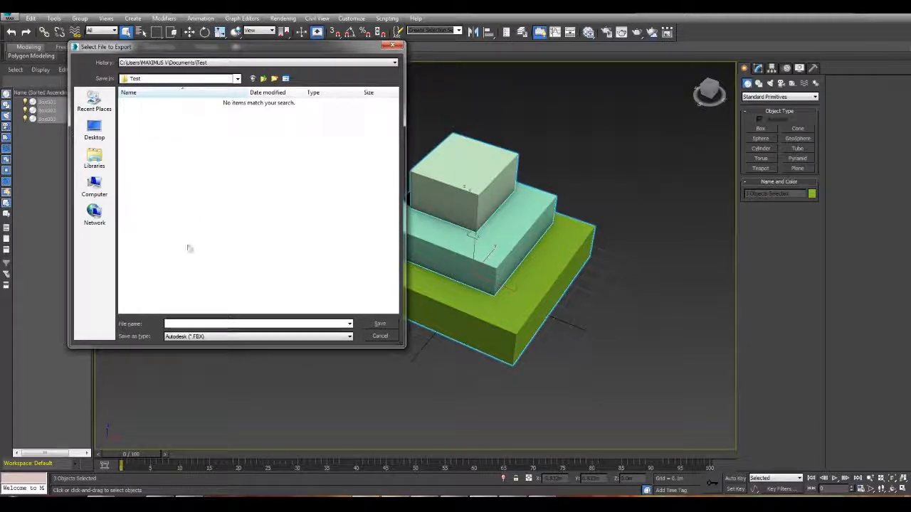
{"action": "type", "text": "Te"}
{"action": "type", "text": "st0"}
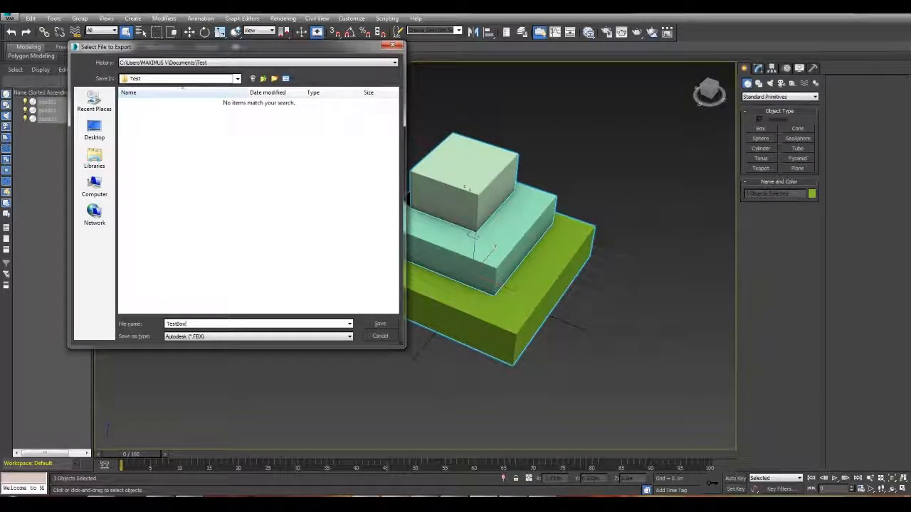
{"action": "key", "text": "Return"}
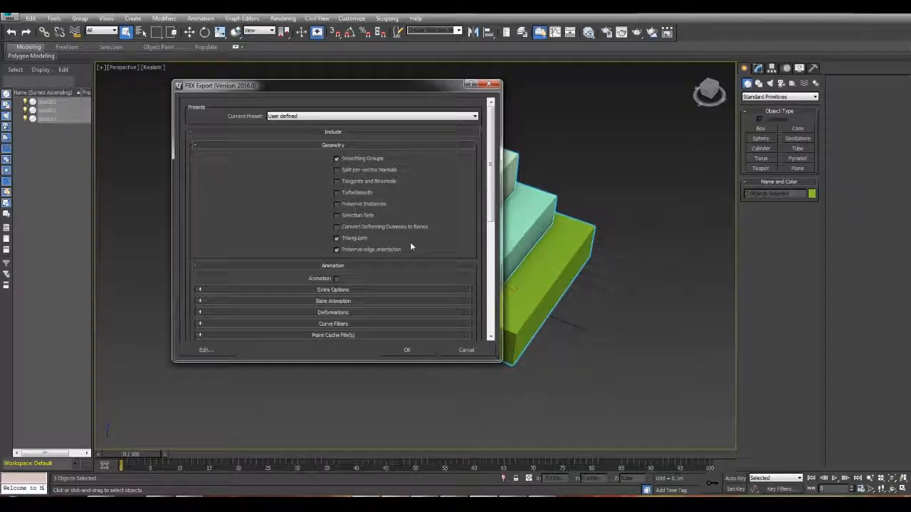
Review the FBX export options through axis conversion and file format, and carry out the export.
{"action": "scroll", "coordinate": [438, 199], "scroll_direction": "down", "scroll_amount": 3}
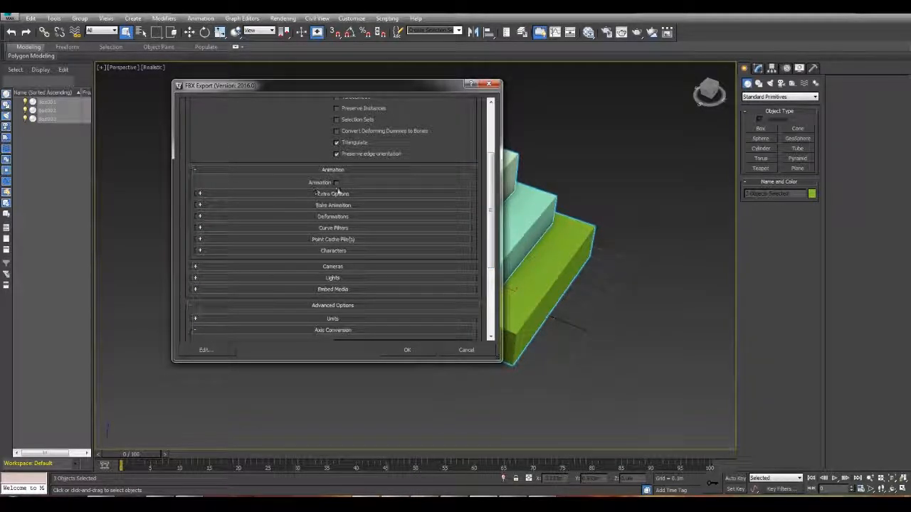
{"action": "left_click_drag", "start_coordinate": [489, 197], "coordinate": [490, 256]}
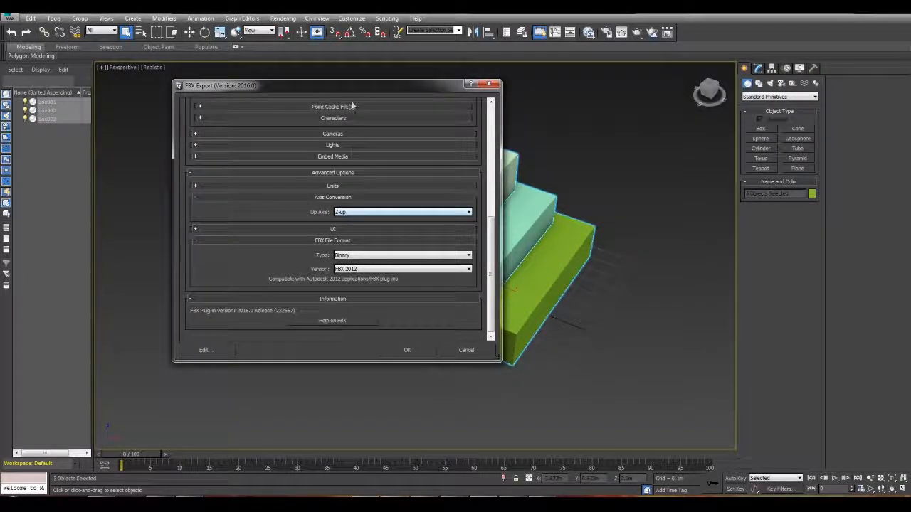
{"action": "left_click_drag", "start_coordinate": [342, 87], "coordinate": [706, 128]}
{"action": "left_click_drag", "start_coordinate": [573, 133], "coordinate": [643, 132]}
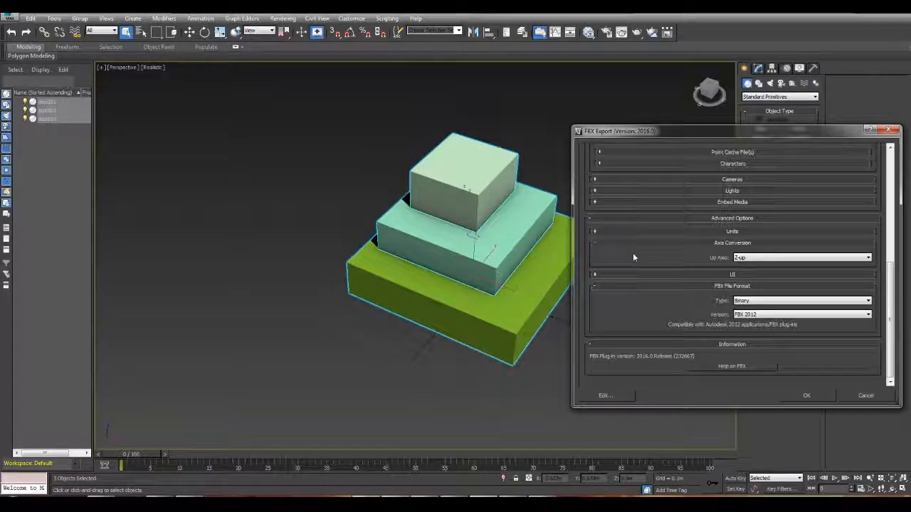
{"action": "left_click_drag", "start_coordinate": [703, 131], "coordinate": [383, 95]}
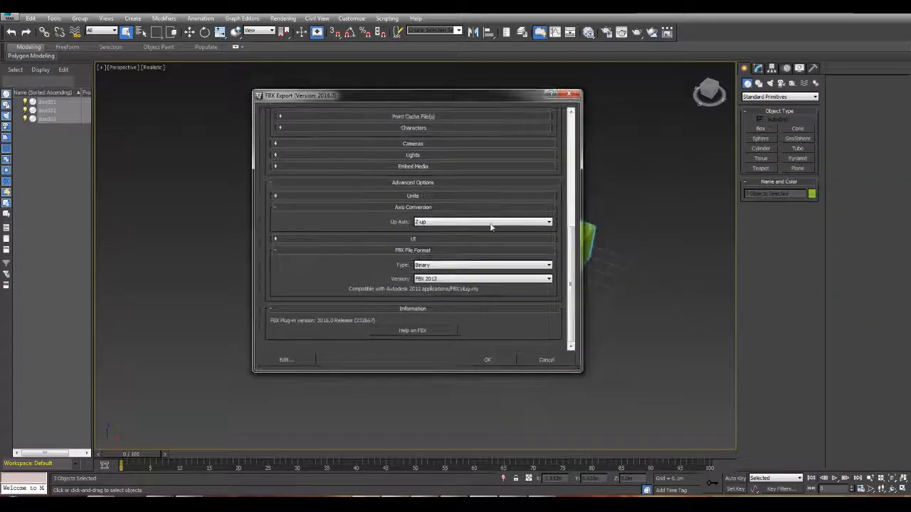
{"action": "left_click", "coordinate": [487, 359]}
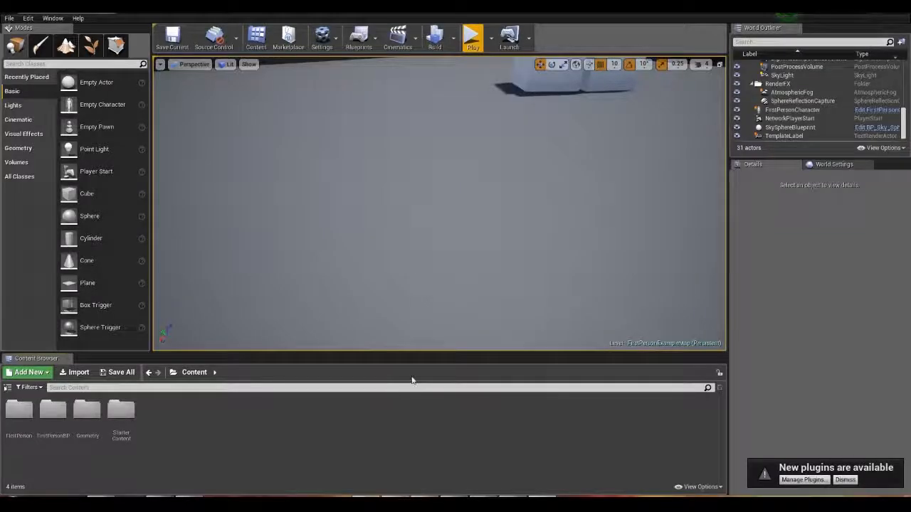
In Unreal Engine, create a content folder named TestBox1 and open it.
{"action": "right_click_drag", "start_coordinate": [420, 271], "coordinate": [369, 175]}
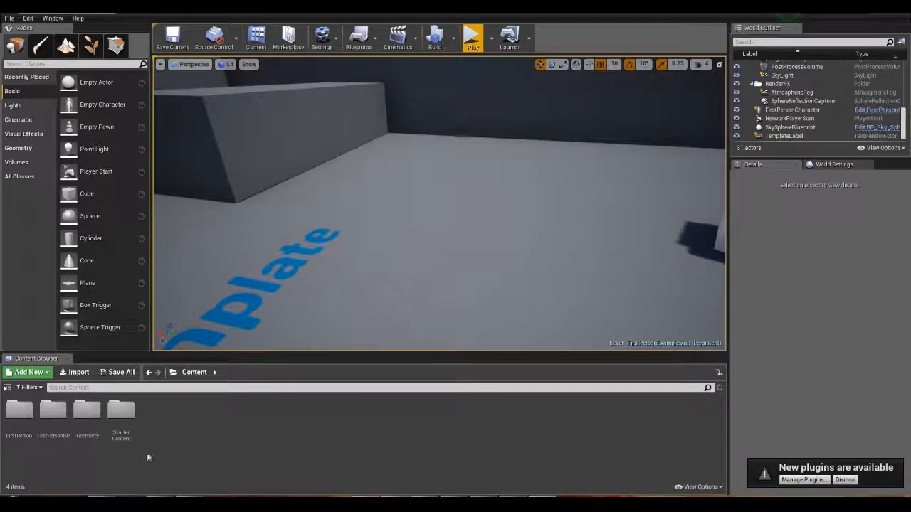
{"action": "right_click", "coordinate": [183, 431]}
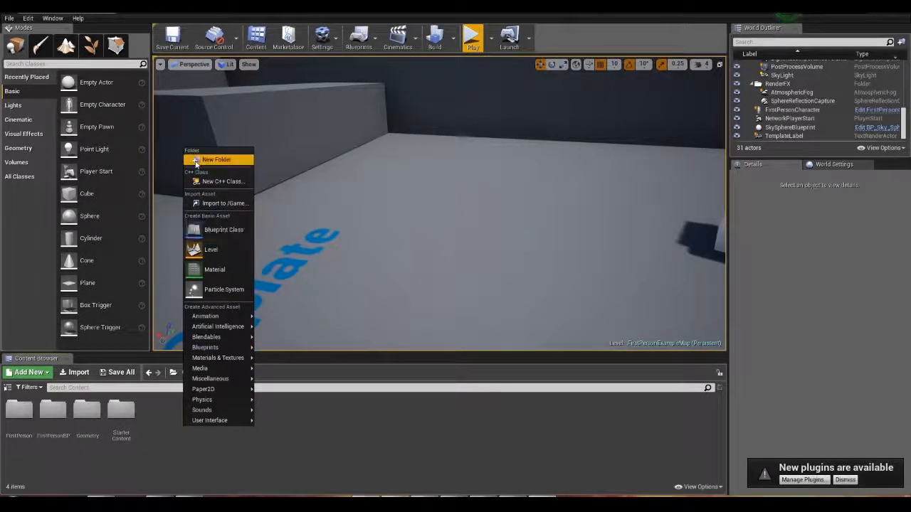
{"action": "left_click", "coordinate": [206, 157]}
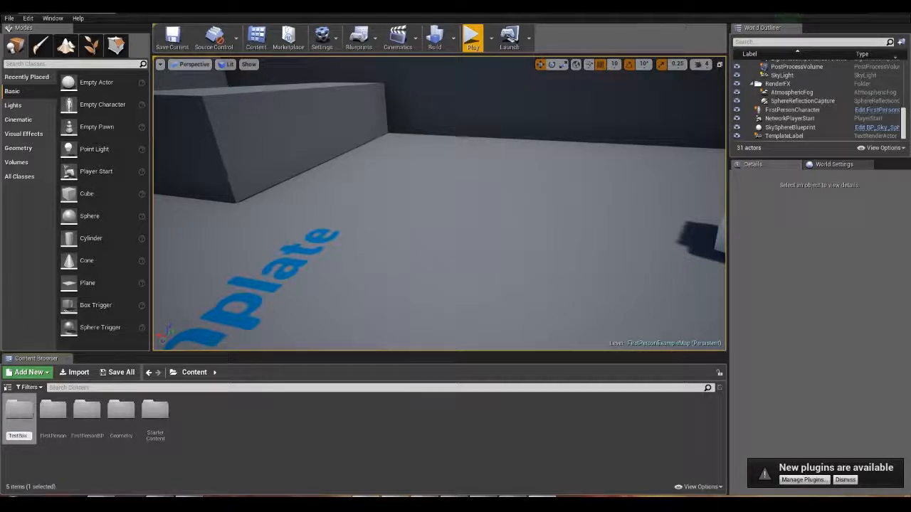
{"action": "key", "text": "Return"}
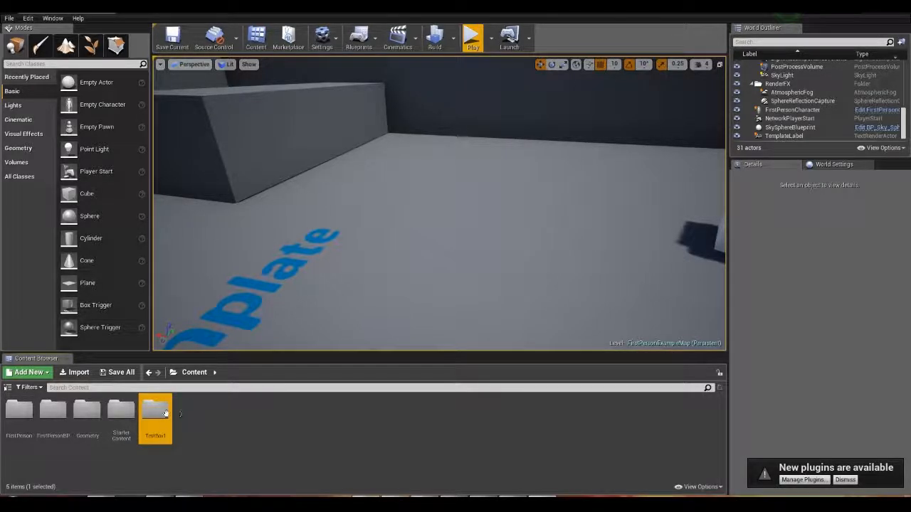
{"action": "double_click", "coordinate": [156, 413]}
Import TestBox1.FBX from the Test documents folder into the TestBox1 content folder as separate meshes.
{"action": "mouse_move", "coordinate": [160, 505]}
{"action": "left_click", "coordinate": [122, 473]}
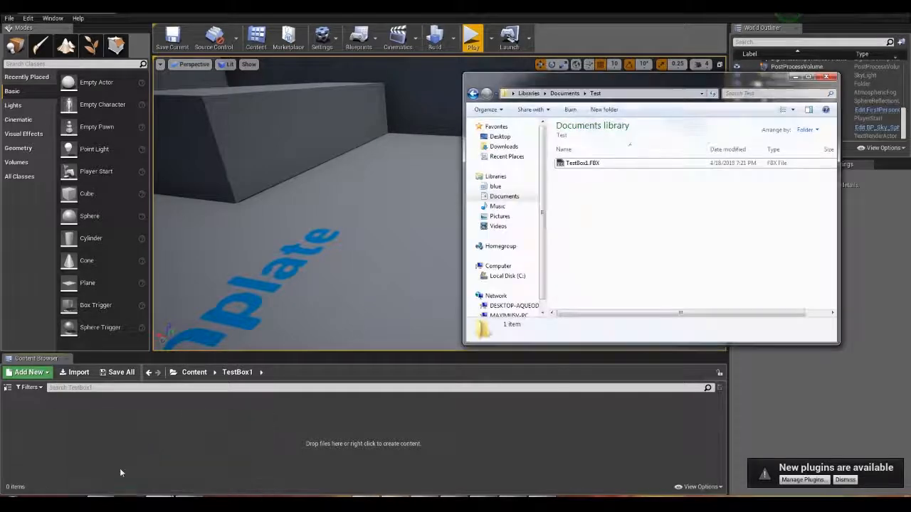
{"action": "left_click", "coordinate": [593, 166]}
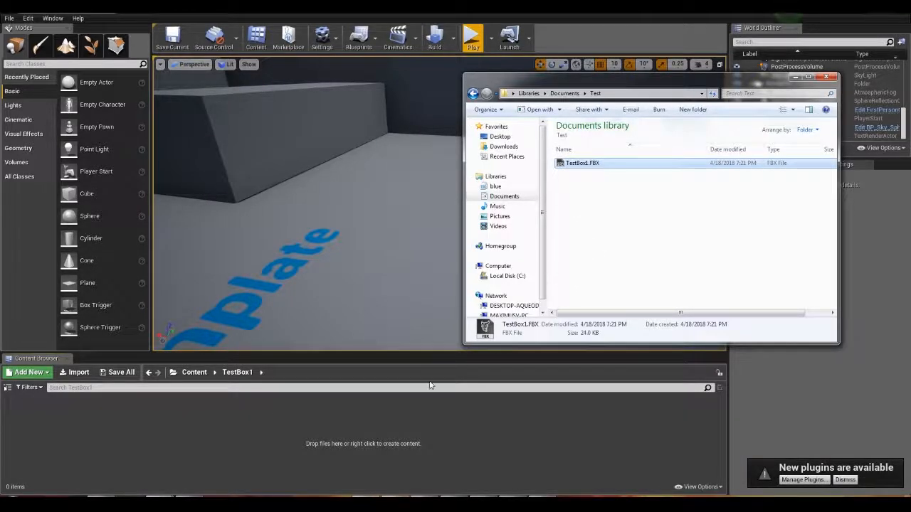
{"action": "left_click_drag", "start_coordinate": [260, 436], "coordinate": [259, 436]}
{"action": "left_click", "coordinate": [506, 390]}
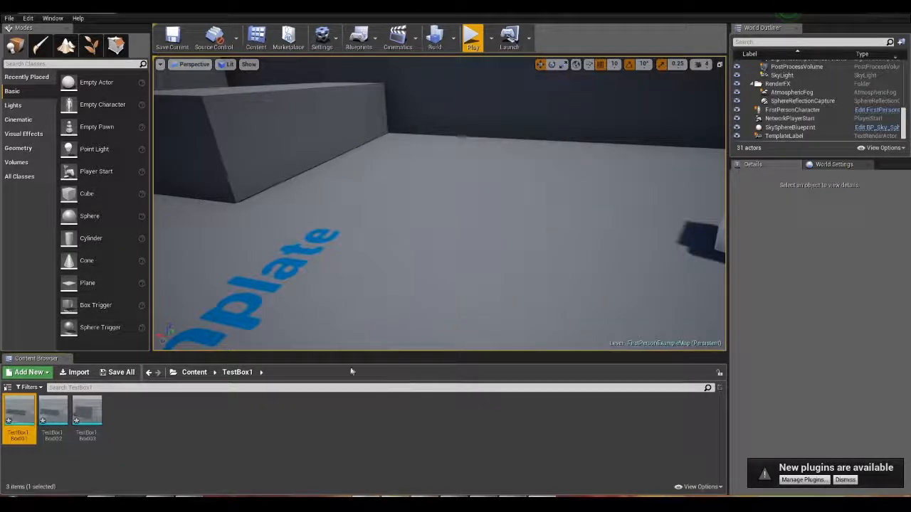
Place the three imported box meshes side by side on the level's floor.
{"action": "left_click_drag", "start_coordinate": [86, 417], "coordinate": [395, 228]}
{"action": "left_click_drag", "start_coordinate": [54, 416], "coordinate": [432, 217]}
{"action": "left_click_drag", "start_coordinate": [20, 416], "coordinate": [475, 243]}
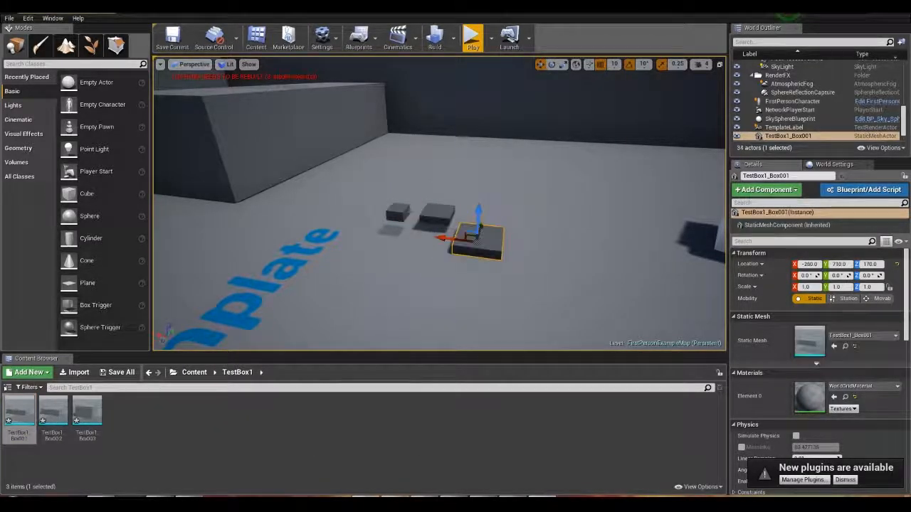
Move the medium and small boxes onto the large one, at about X -260, Y 760 and X -260, Y 780.
{"action": "scroll", "coordinate": [475, 243], "scroll_direction": "up", "scroll_amount": 2}
{"action": "mouse_move", "coordinate": [475, 242]}
{"action": "right_mouse_down"}
{"action": "mouse_move", "coordinate": [475, 215]}
{"action": "mouse_move", "coordinate": [479, 239]}
{"action": "mouse_move", "coordinate": [469, 238]}
{"action": "right_mouse_up"}
{"action": "left_click", "coordinate": [416, 176]}
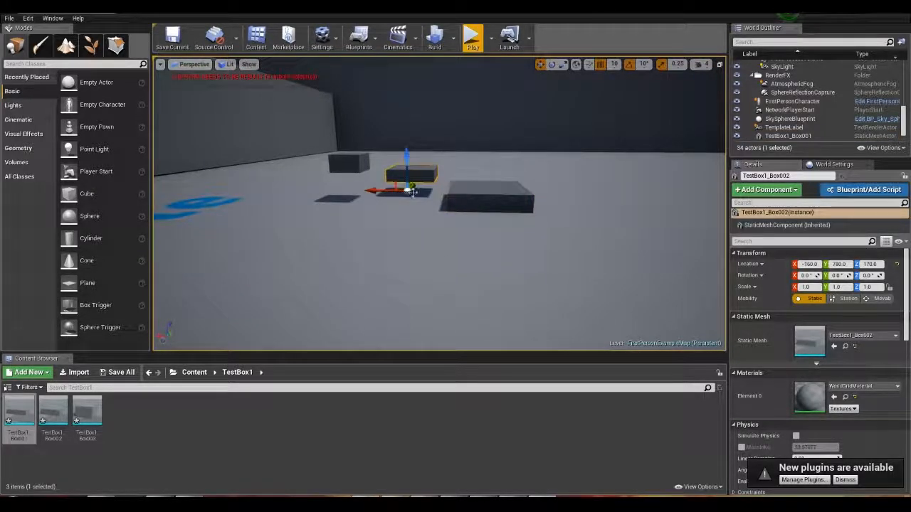
{"action": "left_click_drag", "start_coordinate": [402, 187], "coordinate": [436, 193]}
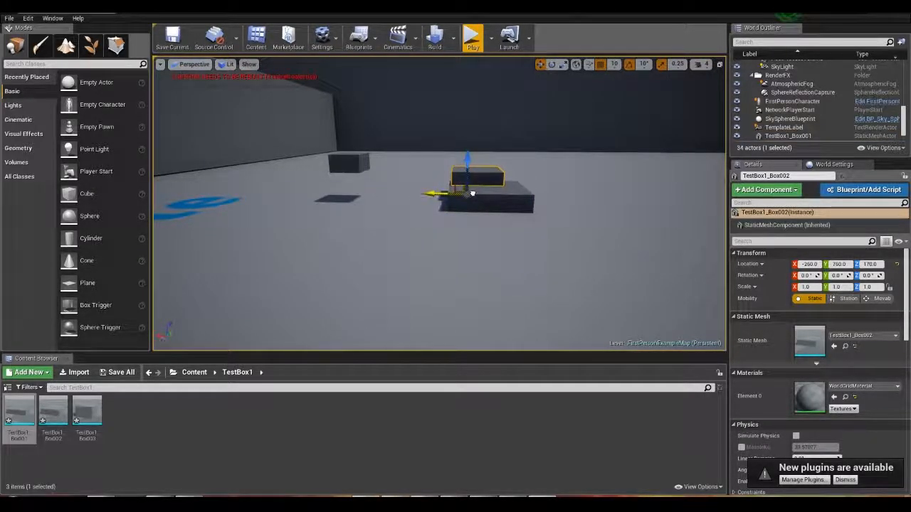
{"action": "left_click", "coordinate": [349, 165]}
{"action": "left_click_drag", "start_coordinate": [350, 192], "coordinate": [458, 191]}
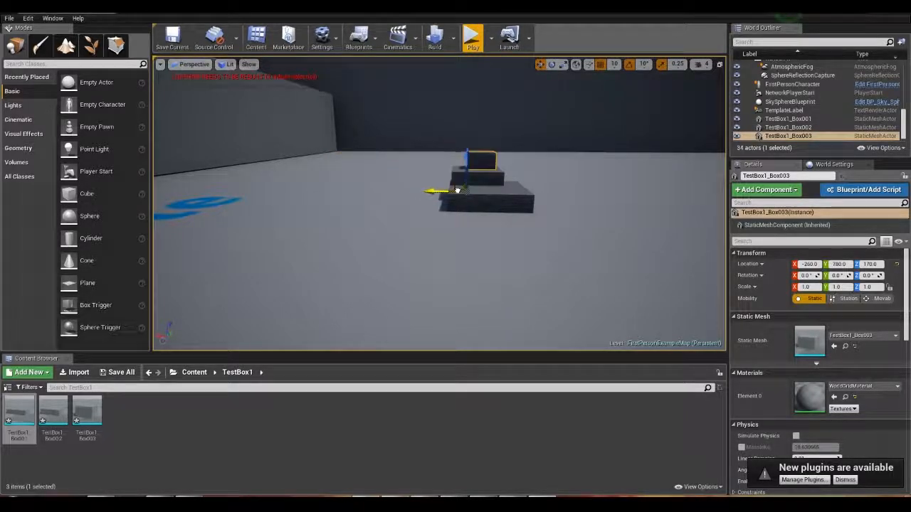
Switch to 3ds Max and convert the large bottom box to an Editable Poly.
{"action": "left_click", "coordinate": [87, 418]}
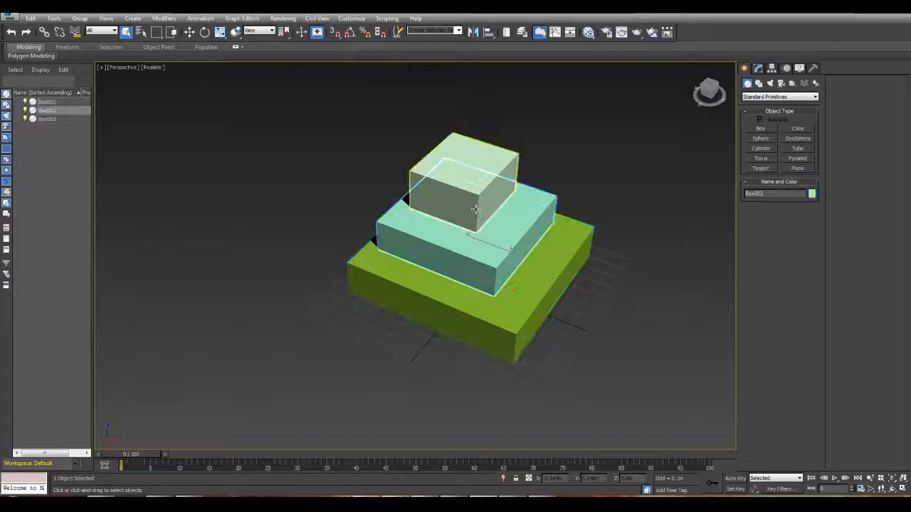
{"action": "left_click", "coordinate": [475, 209]}
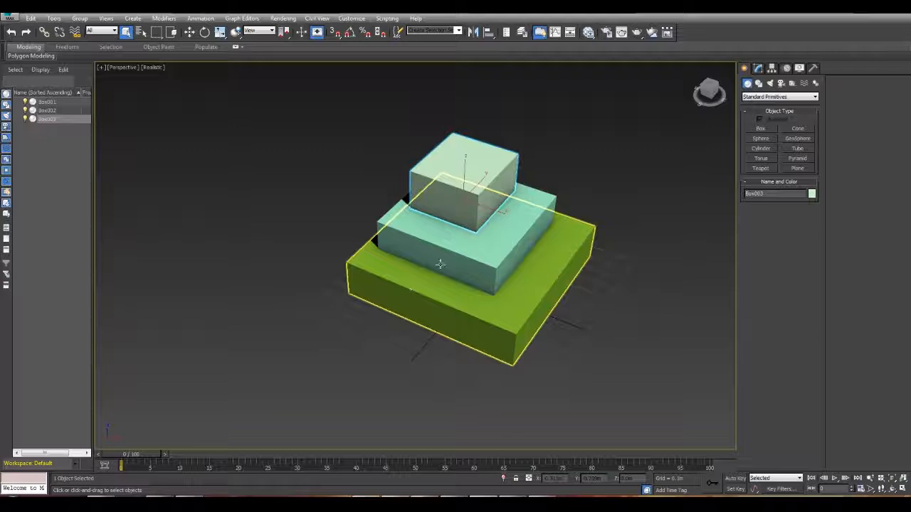
{"action": "left_click", "coordinate": [546, 257]}
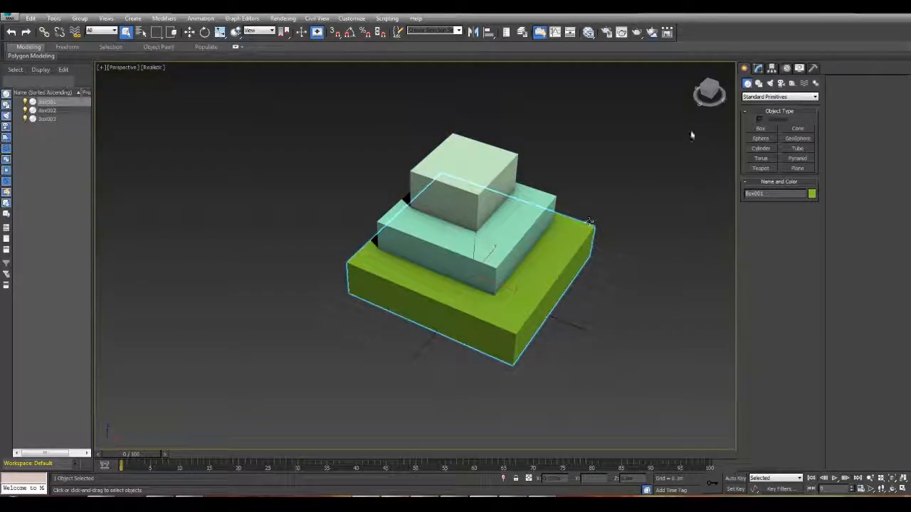
{"action": "left_click", "coordinate": [758, 69]}
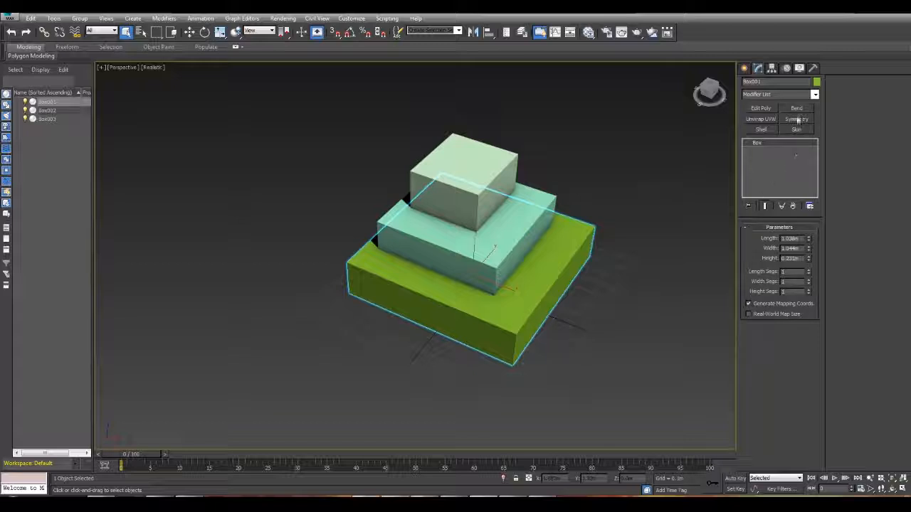
{"action": "right_click", "coordinate": [778, 167]}
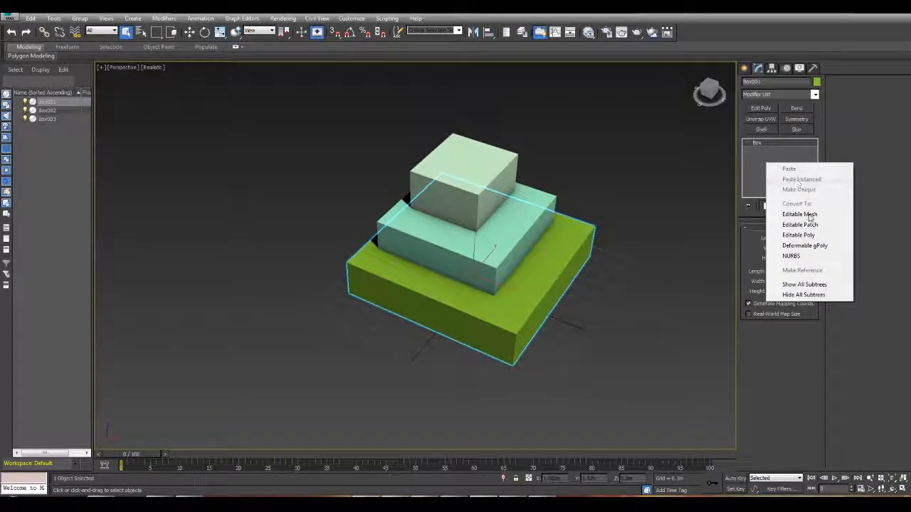
{"action": "left_click", "coordinate": [799, 235]}
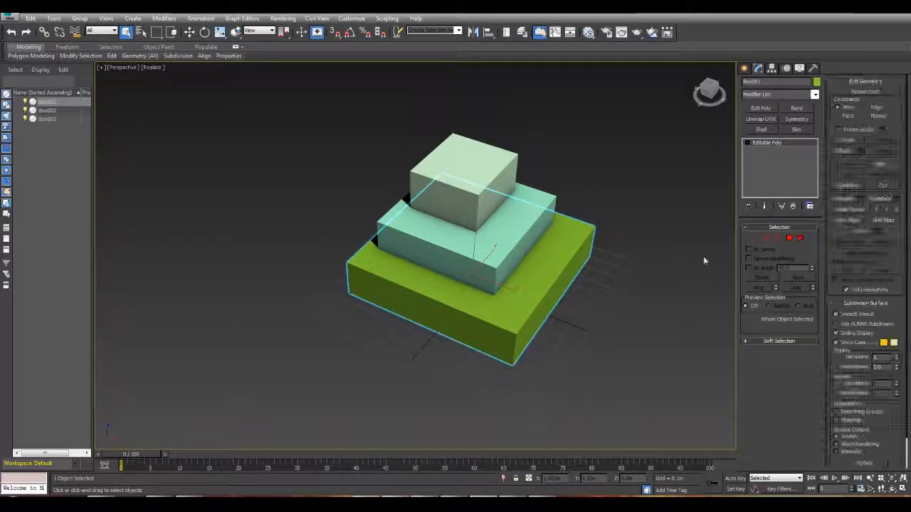
Attach the medium and small boxes to the large bottom box so they form one object.
{"action": "left_click", "coordinate": [843, 151]}
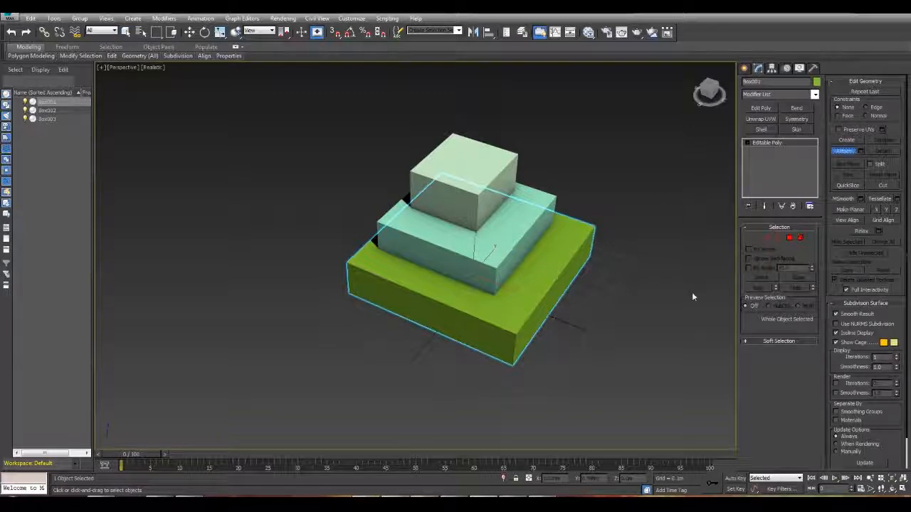
{"action": "left_click", "coordinate": [527, 267]}
{"action": "left_click", "coordinate": [475, 183]}
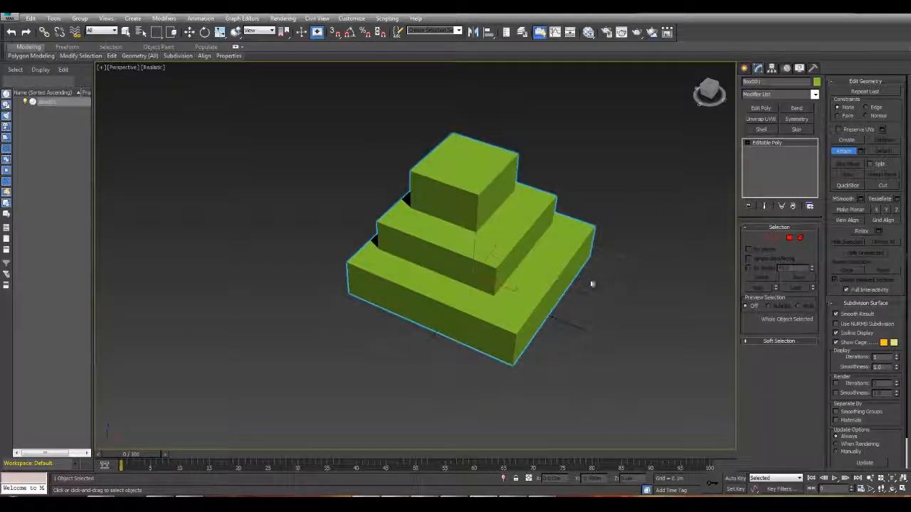
{"action": "key", "text": "w"}
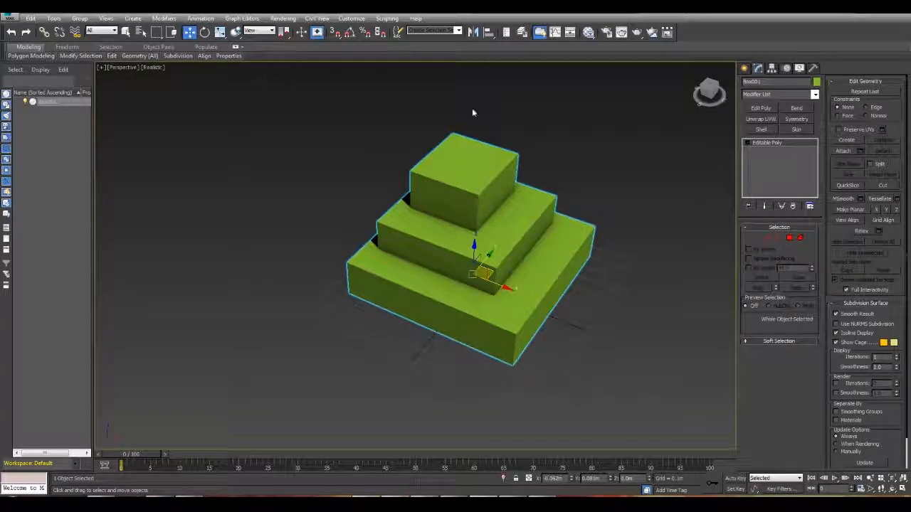
Move the combined stepped mesh to the scene origin by setting its X and Y positions to 0.
{"action": "middle_click_drag", "start_coordinate": [363, 247], "coordinate": [323, 249], "text": "alt"}
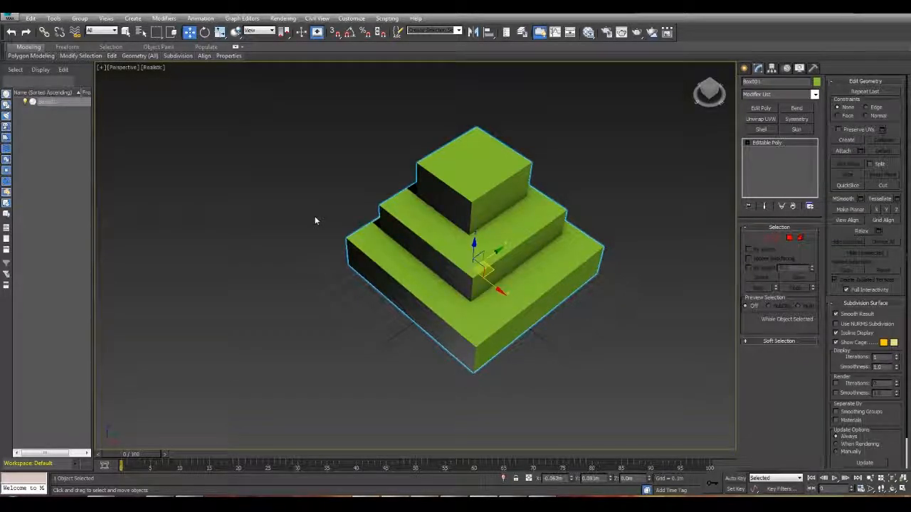
{"action": "left_click_drag", "start_coordinate": [493, 270], "coordinate": [428, 222]}
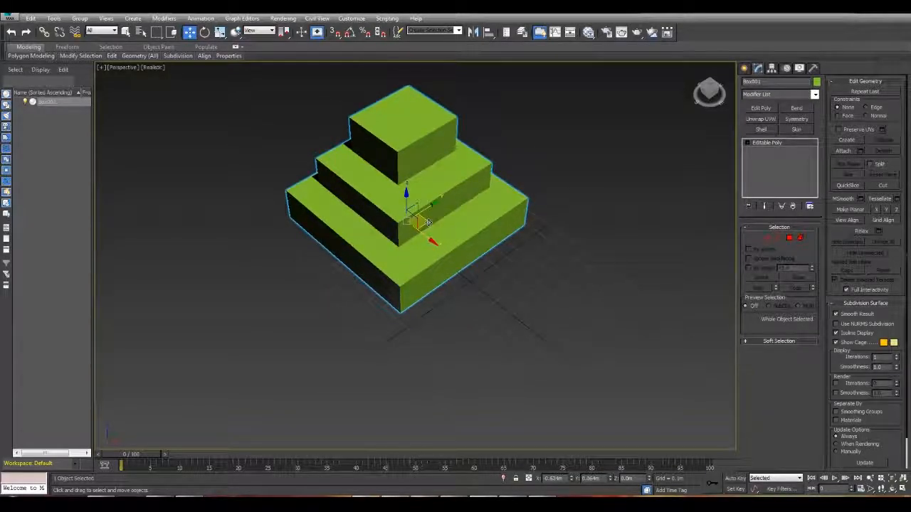
{"action": "right_click", "coordinate": [571, 479]}
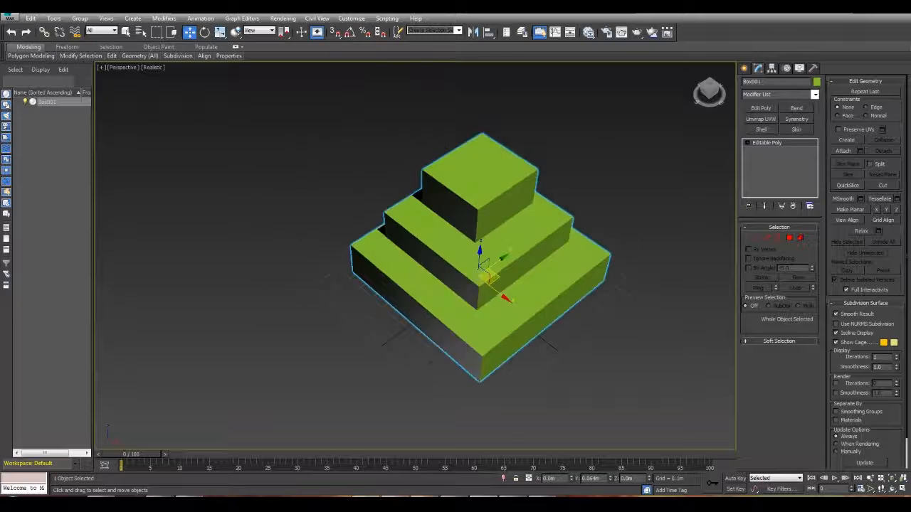
{"action": "right_click", "coordinate": [611, 480]}
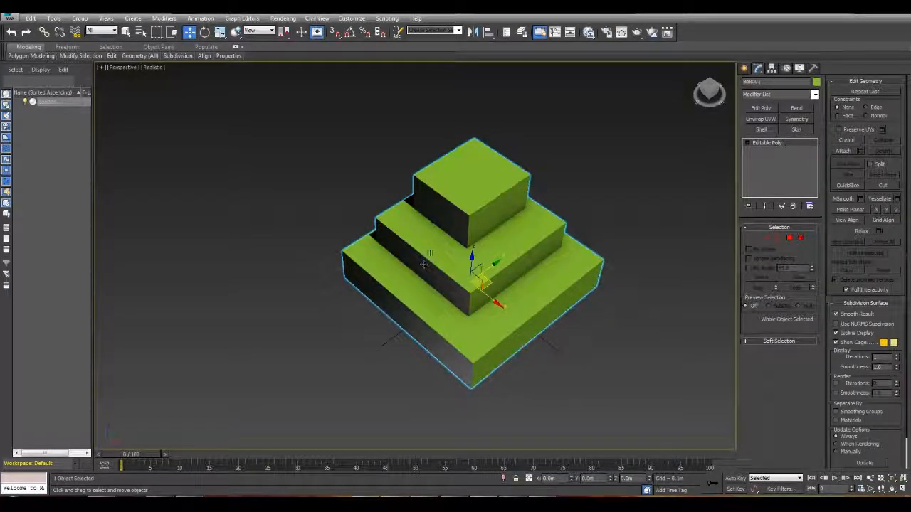
Export only the selected combined mesh as TestBox2.FBX into the Test documents folder, keeping the current FBX export settings.
{"action": "left_click", "coordinate": [10, 16]}
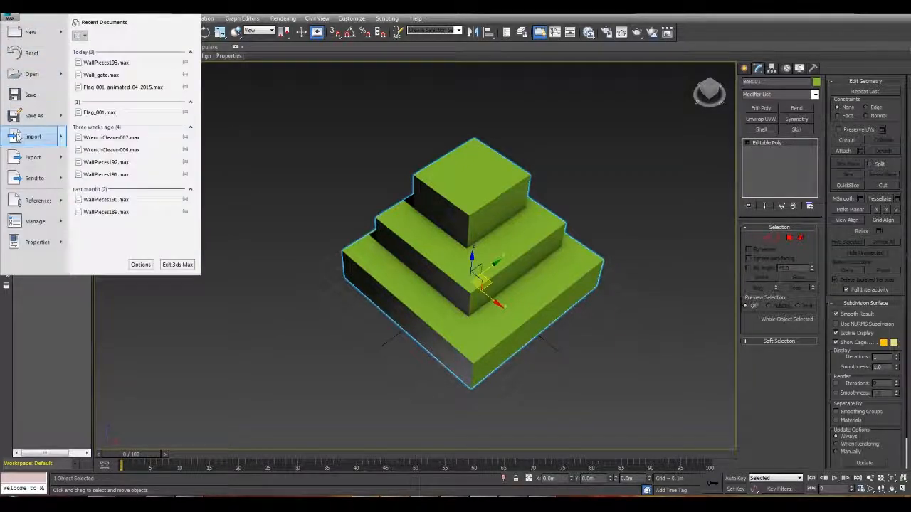
{"action": "mouse_move", "coordinate": [40, 162]}
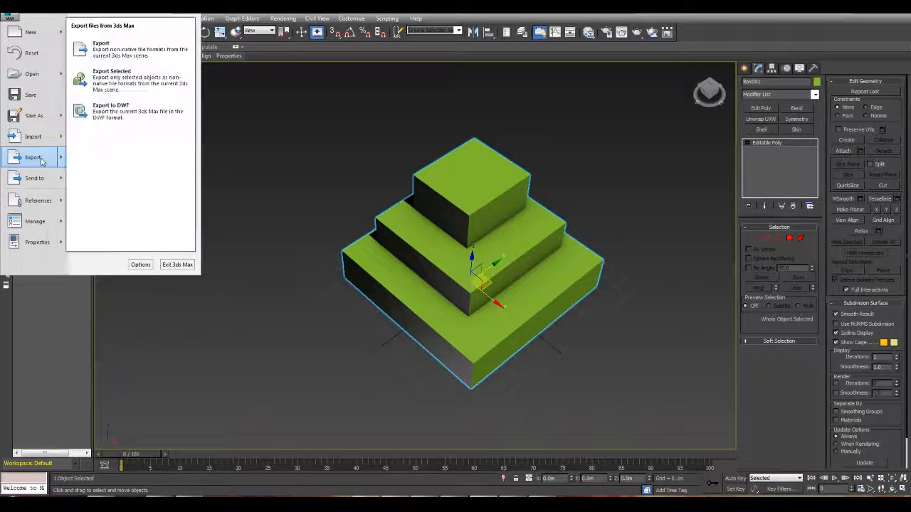
{"action": "left_click", "coordinate": [111, 76]}
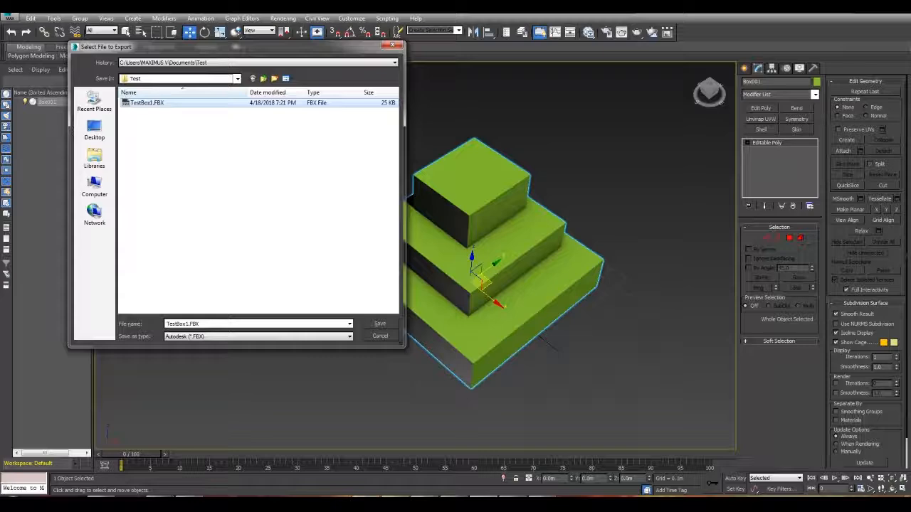
{"action": "double_click", "coordinate": [188, 323]}
{"action": "key", "text": "BackSpace"}
{"action": "type", "text": "2"}
{"action": "key", "text": "Return"}
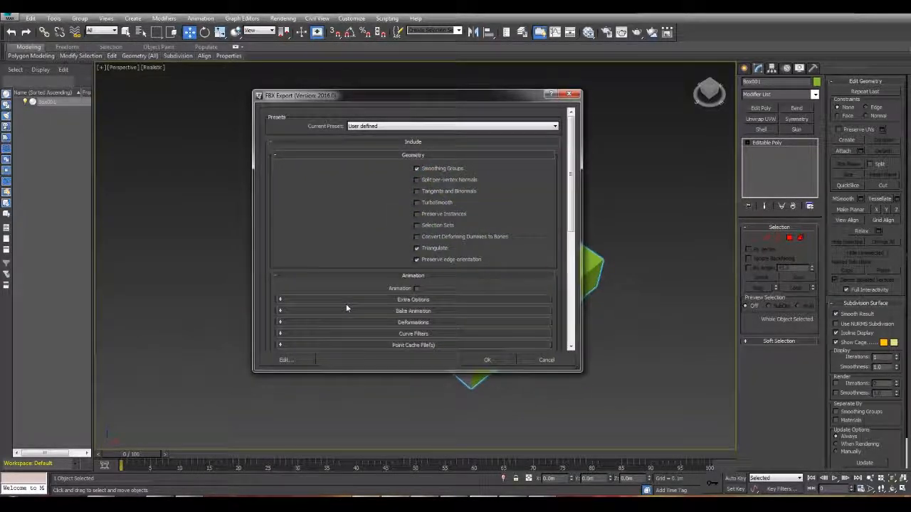
{"action": "key", "text": "Return"}
{"action": "key", "text": "q"}
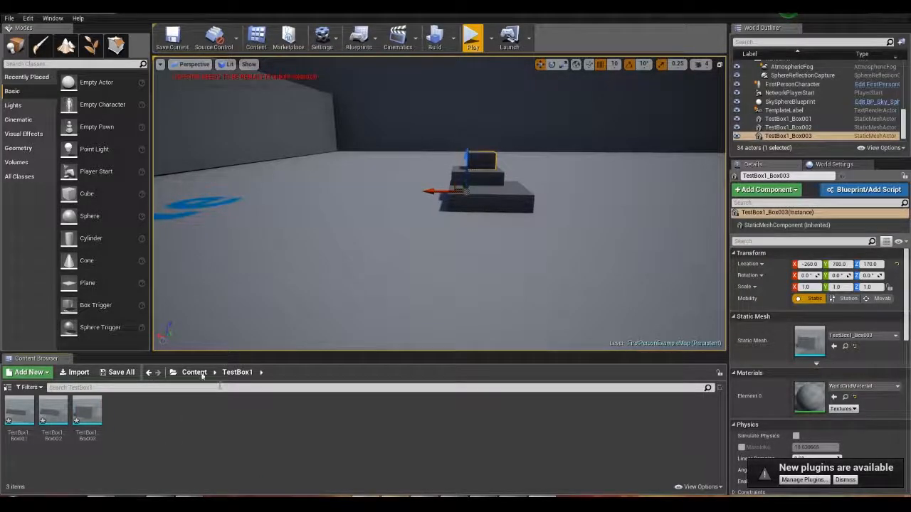
Switch to Unreal Engine and import TestBox2.FBX from the Test documents folder into the main Content folder.
{"action": "left_click", "coordinate": [195, 373]}
{"action": "mouse_move", "coordinate": [160, 504]}
{"action": "left_click", "coordinate": [108, 455]}
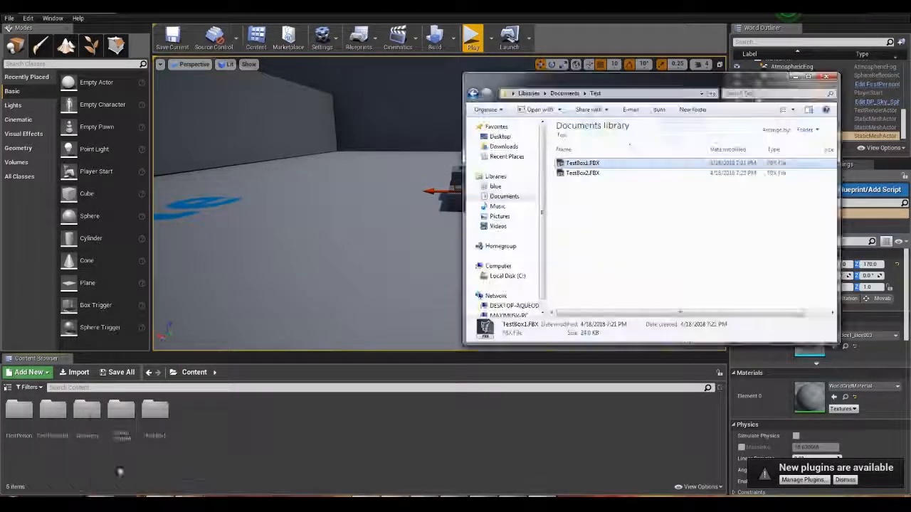
{"action": "left_click", "coordinate": [602, 174]}
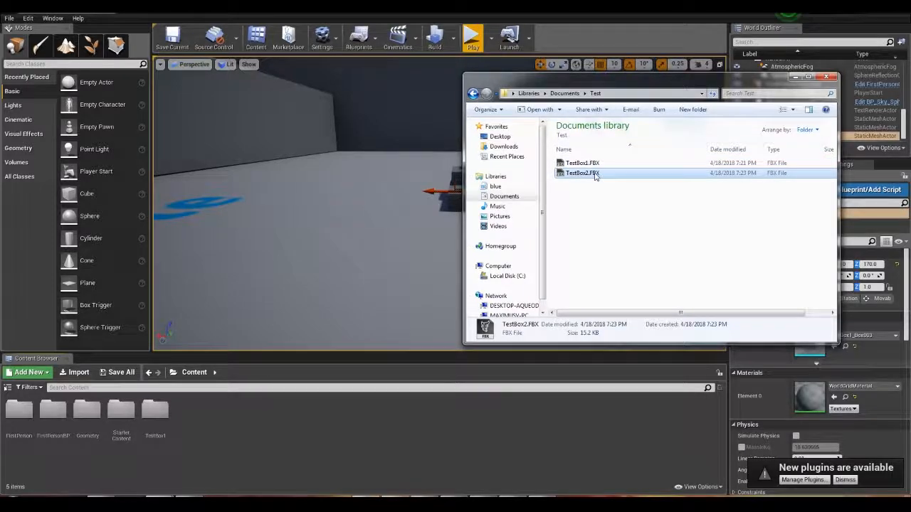
{"action": "left_click_drag", "start_coordinate": [225, 430], "coordinate": [213, 430]}
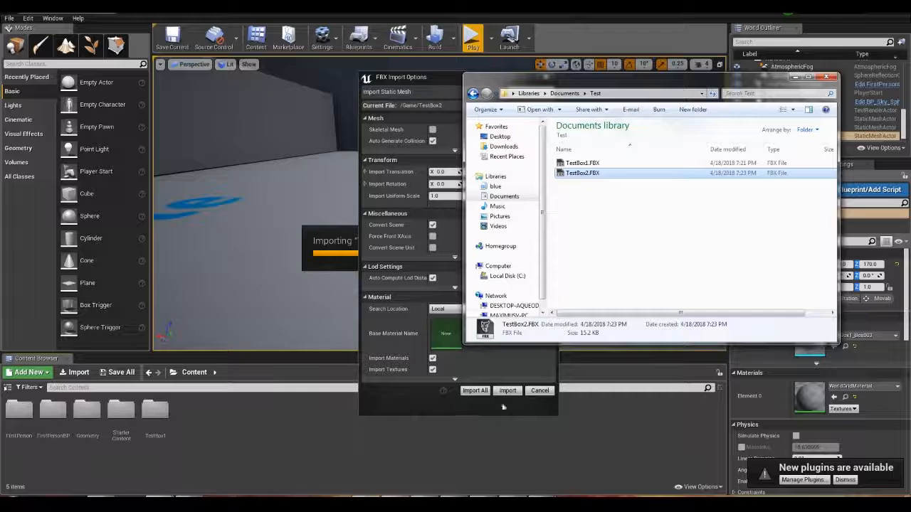
{"action": "left_click", "coordinate": [507, 395]}
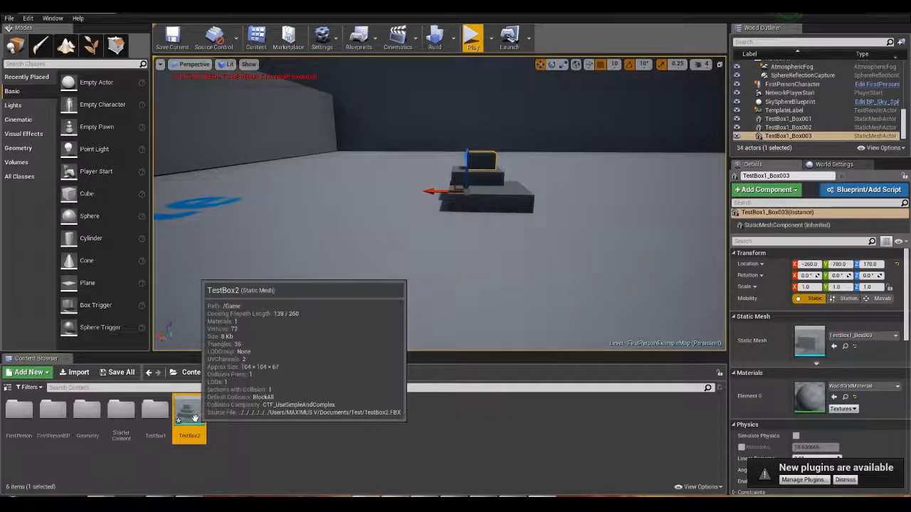
Place the TestBox2 mesh on the level's floor beside the stacked boxes, at about X -90, Y 650, and view it from closer.
{"action": "left_click_drag", "start_coordinate": [189, 419], "coordinate": [332, 210]}
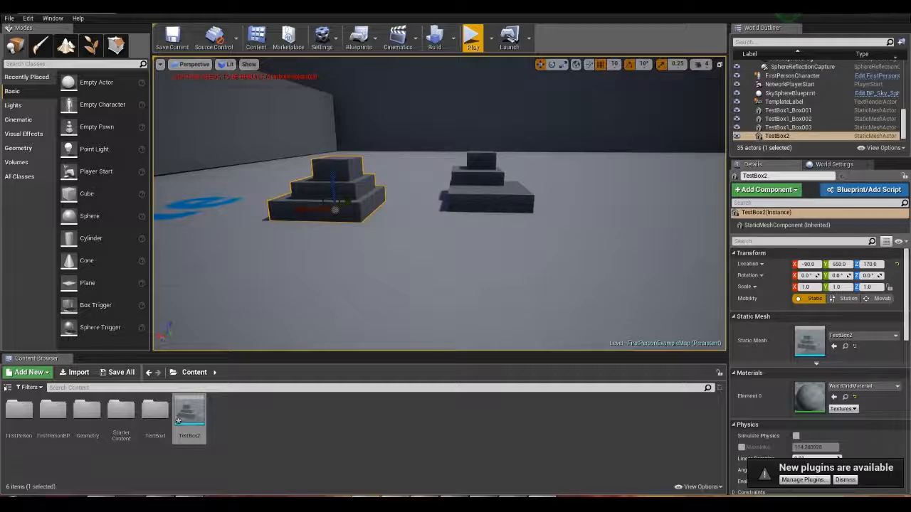
{"action": "right_click_drag", "start_coordinate": [331, 209], "coordinate": [442, 229]}
{"action": "key", "text": "a"}
{"action": "key", "text": "w"}
{"action": "right_click_drag", "start_coordinate": [338, 229], "coordinate": [338, 246]}
{"action": "key", "text": "s"}
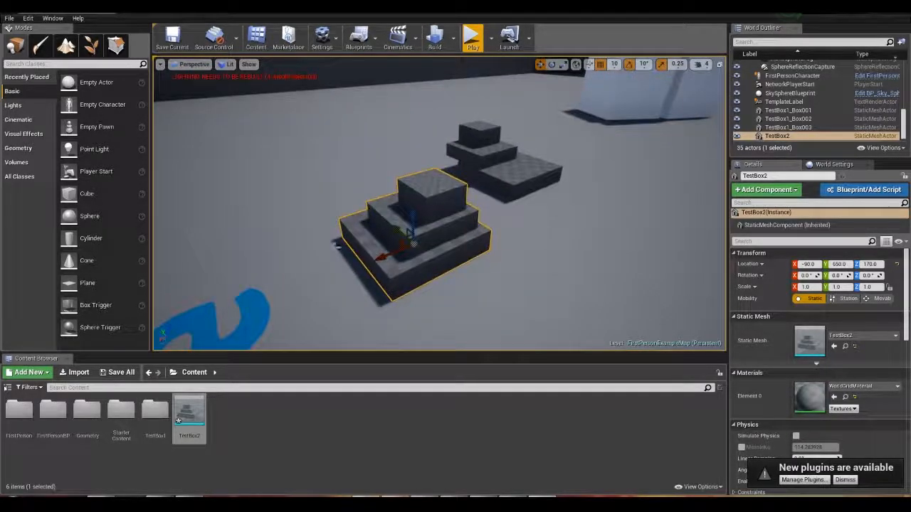
Assign the M_Brick_Clay_Beveled material to the TestBox2 mesh's only material slot and inspect it in the level.
{"action": "double_click", "coordinate": [187, 418]}
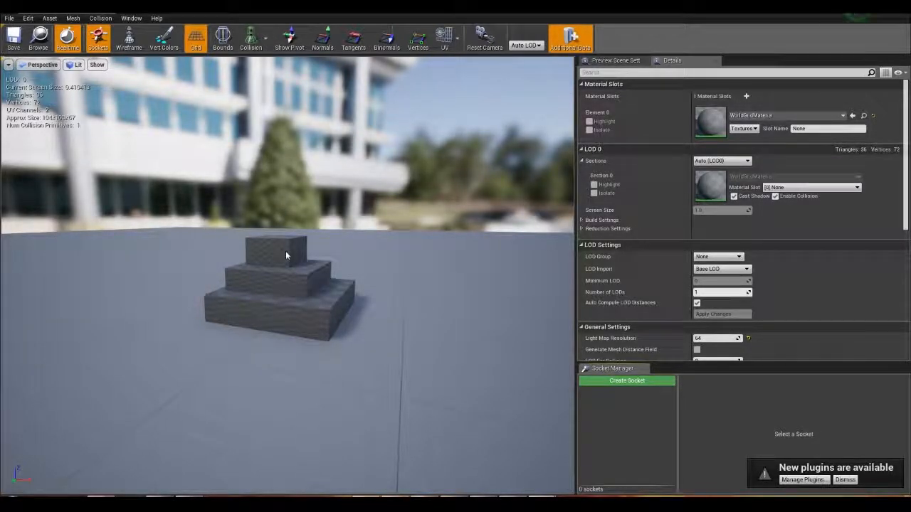
{"action": "left_click", "coordinate": [757, 118]}
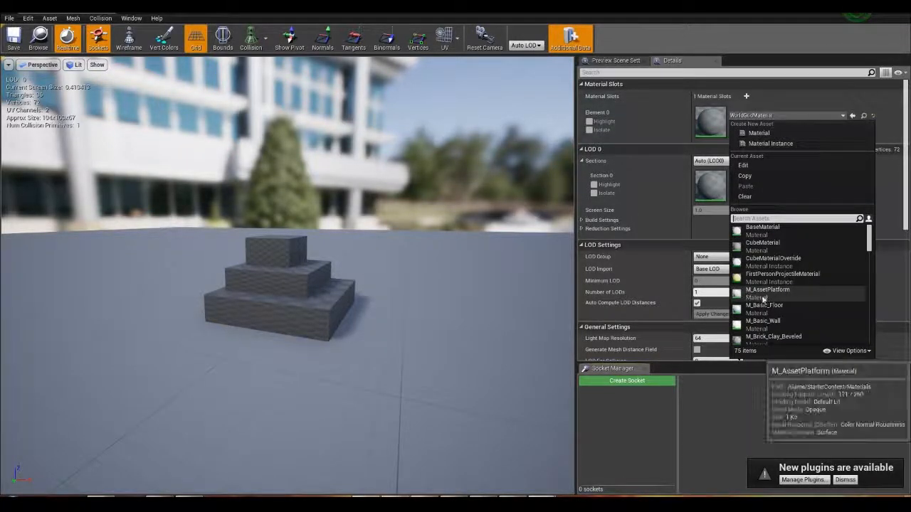
{"action": "scroll", "coordinate": [764, 299], "scroll_direction": "down", "scroll_amount": 1}
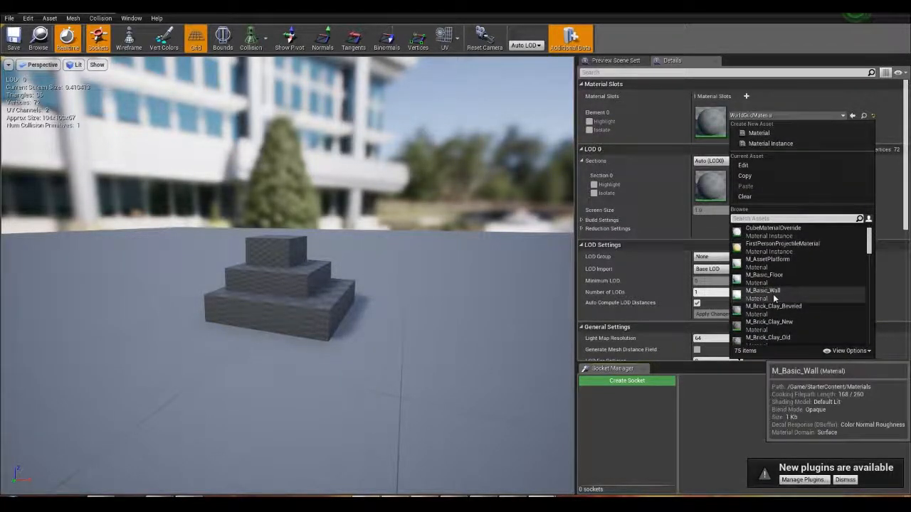
{"action": "left_click", "coordinate": [783, 310]}
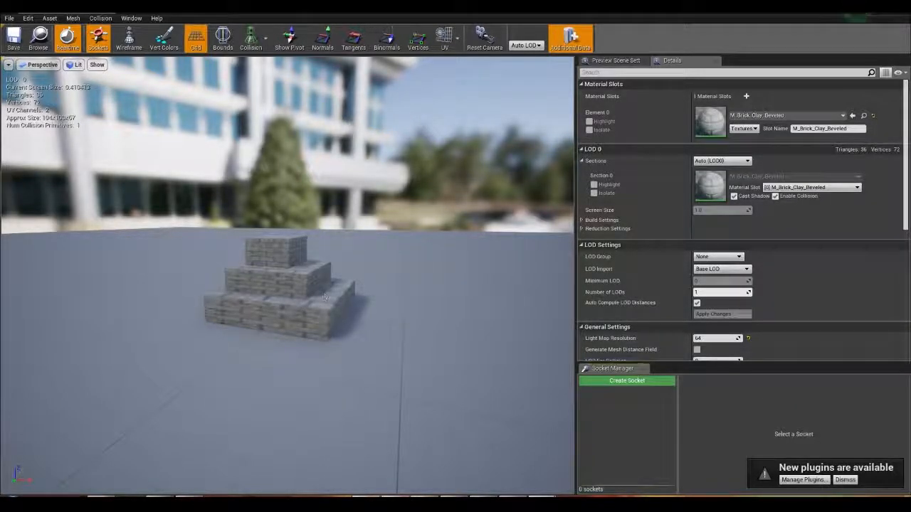
{"action": "left_click_drag", "start_coordinate": [324, 297], "coordinate": [356, 302]}
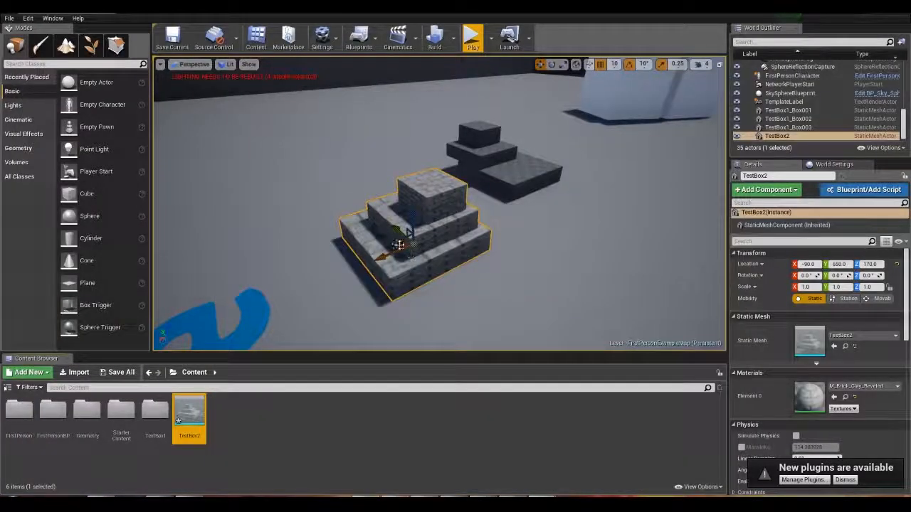
{"action": "left_click_drag", "start_coordinate": [399, 244], "coordinate": [360, 201]}
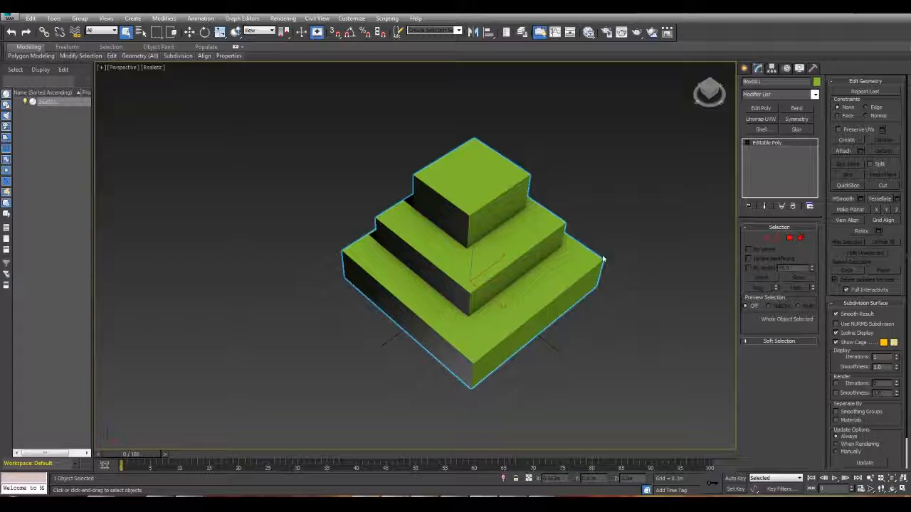
Switch to 3ds Max and set the material ID of the mesh's large bottom box element to 1.
{"action": "left_click", "coordinate": [800, 238]}
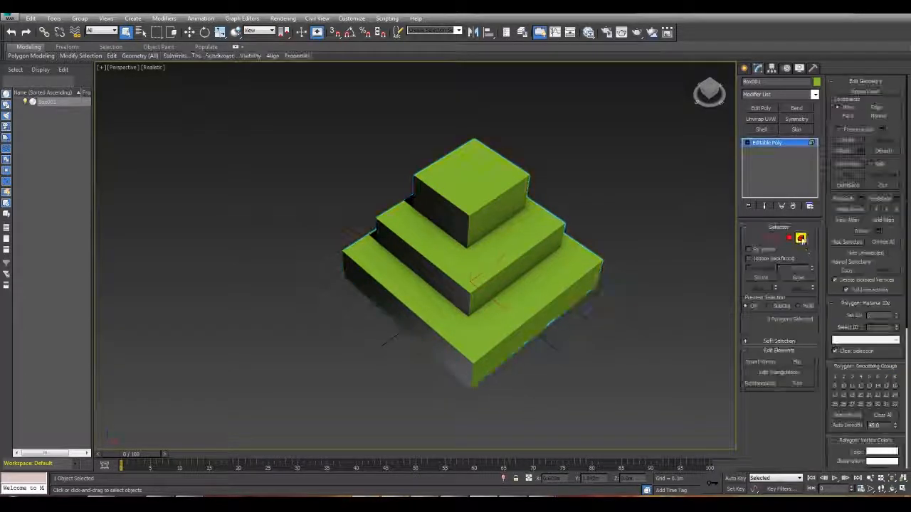
{"action": "left_click", "coordinate": [560, 263]}
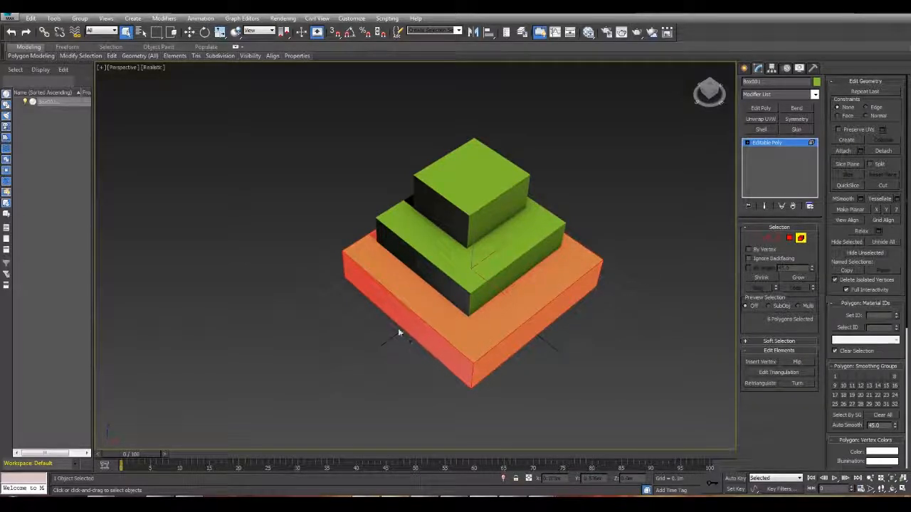
{"action": "left_click", "coordinate": [877, 318]}
{"action": "type", "text": "1"}
{"action": "key", "text": "Return"}
{"action": "middle_click_drag", "start_coordinate": [548, 307], "coordinate": [514, 310]}
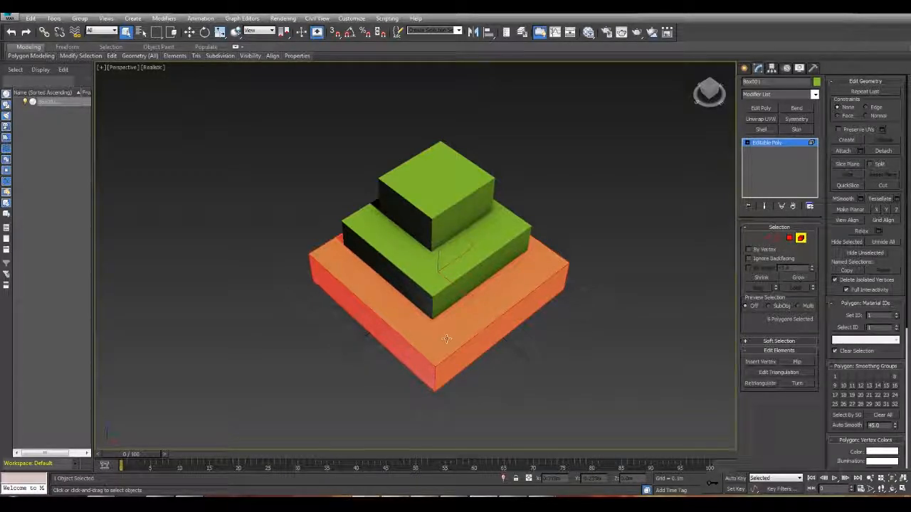
Set the material ID of the middle box element to 2 and of the top box element to 3.
{"action": "left_click", "coordinate": [434, 302]}
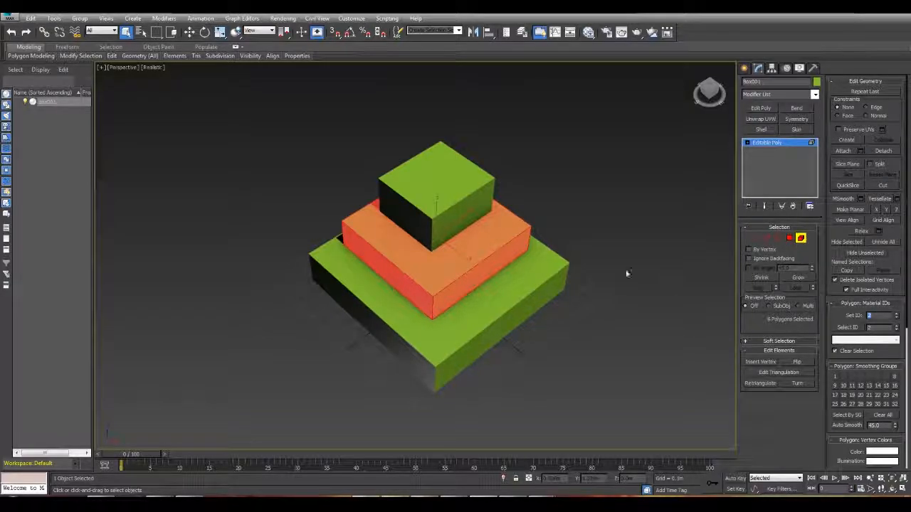
{"action": "left_click", "coordinate": [480, 201]}
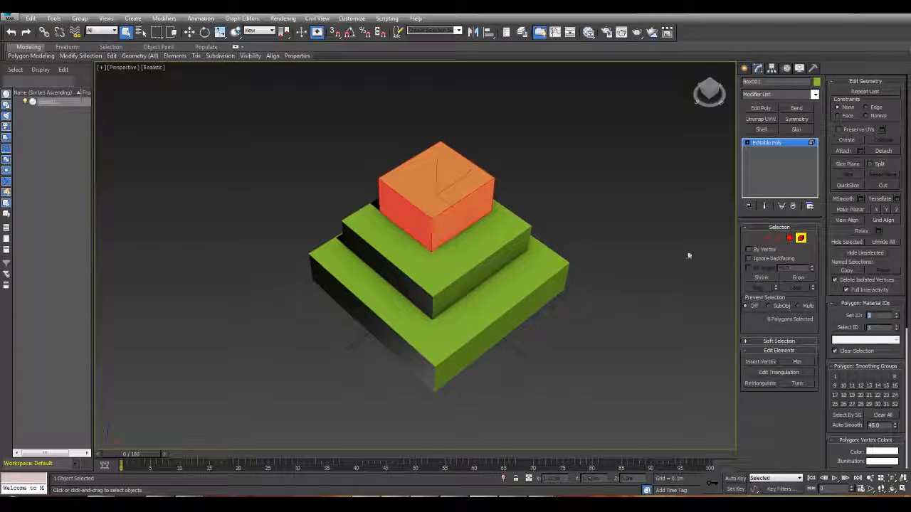
Leave element selection on the mesh, create a Multi/Sub-Object material in the Slate Material Editor, and show its parameters.
{"action": "left_click", "coordinate": [801, 238]}
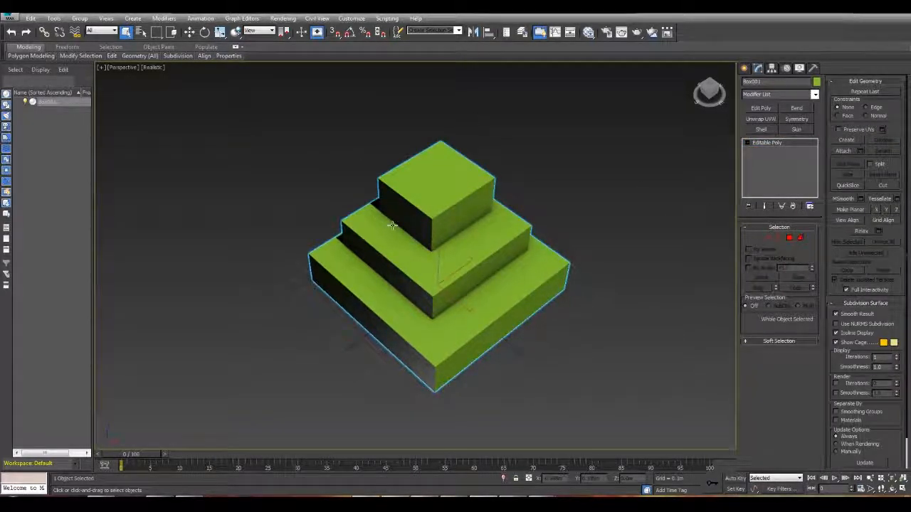
{"action": "middle_click_drag", "start_coordinate": [383, 283], "coordinate": [484, 277]}
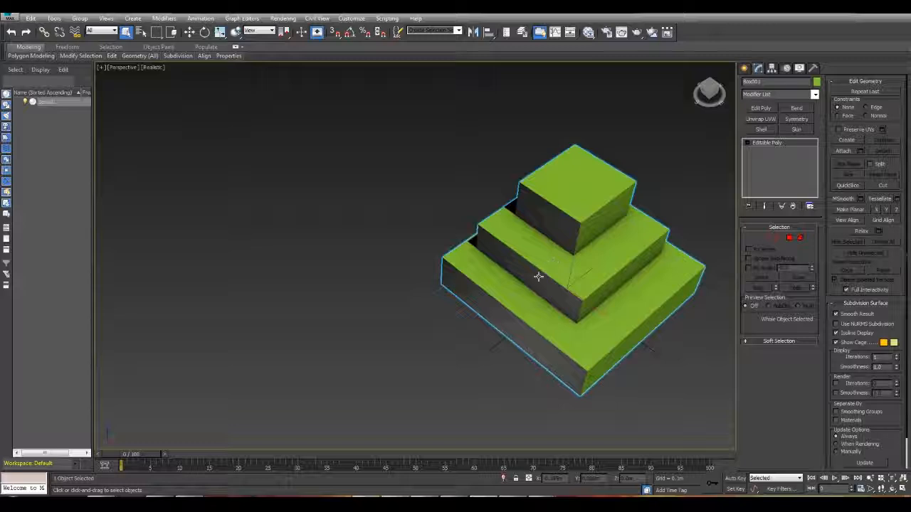
{"action": "key", "text": "m"}
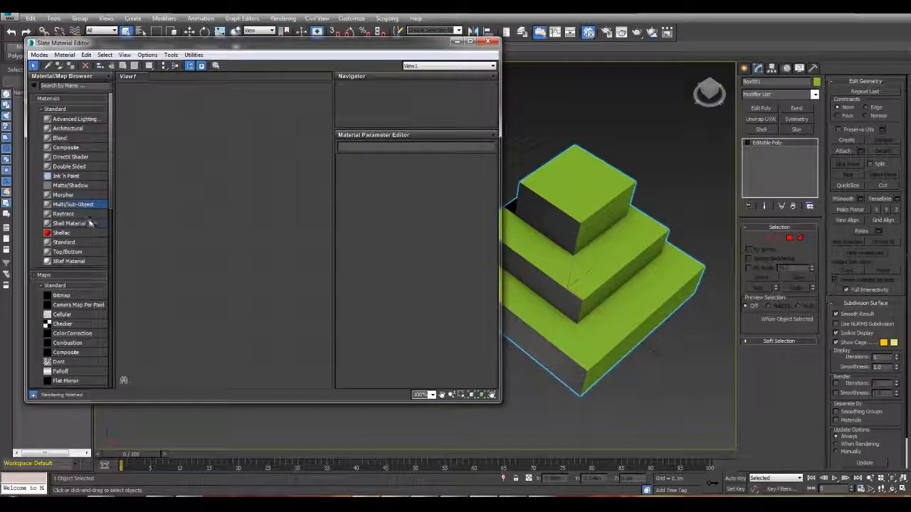
{"action": "left_click_drag", "start_coordinate": [78, 206], "coordinate": [229, 185]}
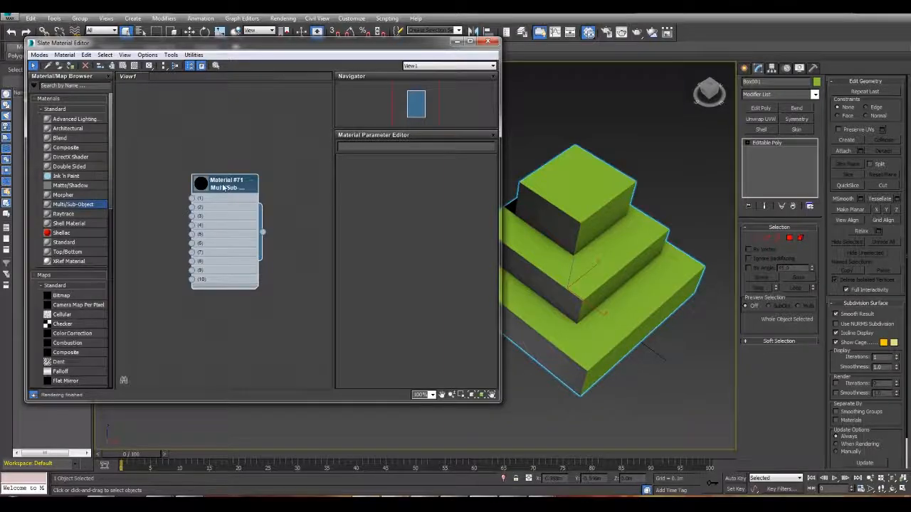
{"action": "double_click", "coordinate": [227, 184]}
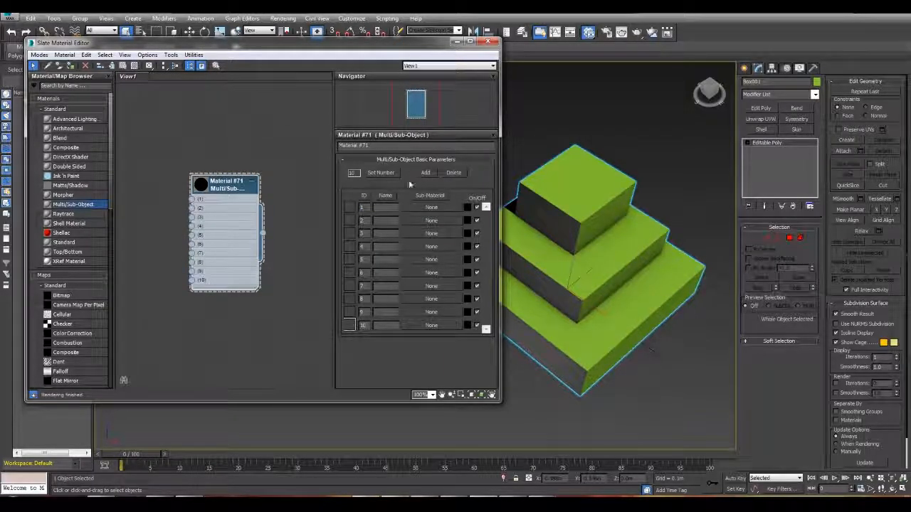
{"action": "left_click", "coordinate": [432, 175]}
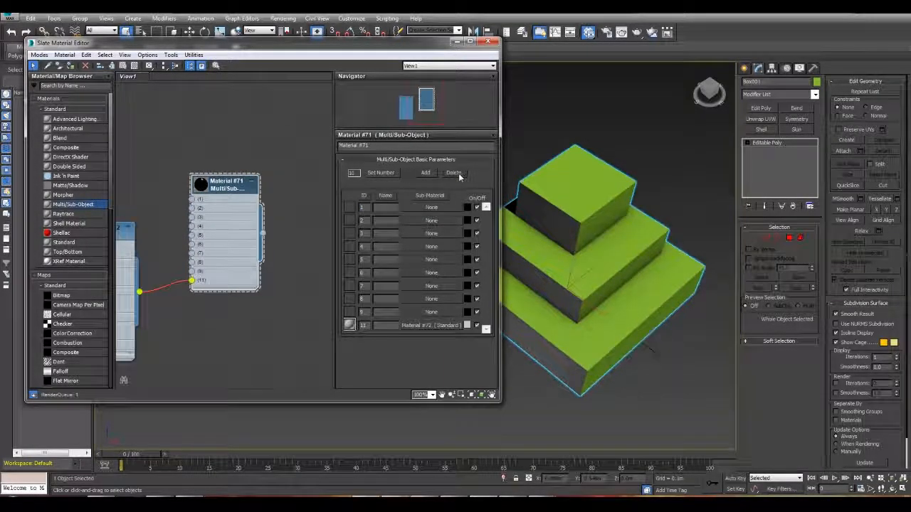
{"action": "left_click", "coordinate": [433, 175]}
{"action": "middle_click_drag", "start_coordinate": [195, 170], "coordinate": [244, 159]}
{"action": "scroll", "coordinate": [244, 158], "scroll_direction": "down", "scroll_amount": 2}
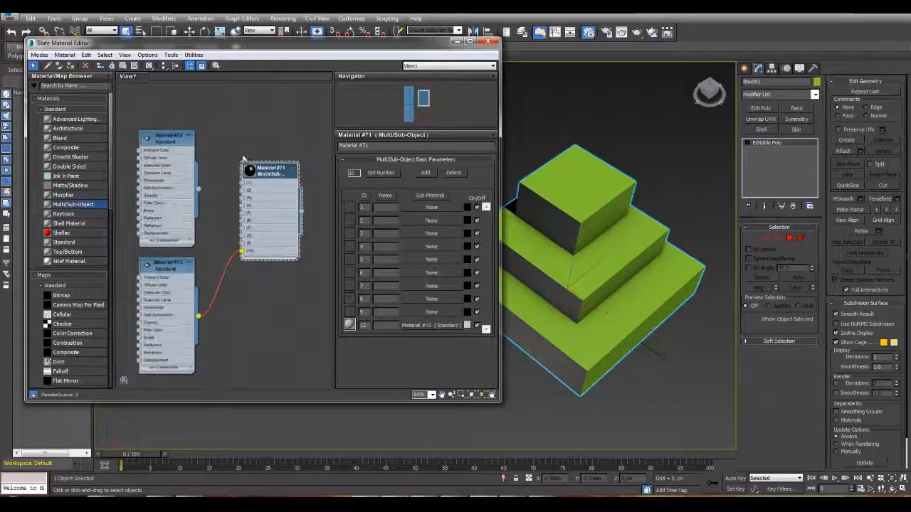
{"action": "left_click_drag", "start_coordinate": [210, 129], "coordinate": [155, 334]}
{"action": "key", "text": "Delete"}
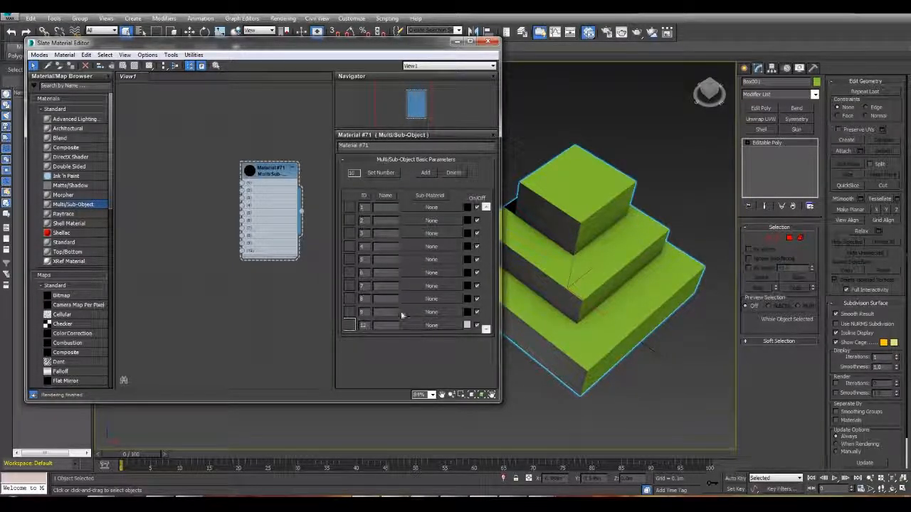
Delete surplus sub-material slots from the Multi/Sub-Object material until only IDs 1, 2 and 3 remain.
{"action": "left_click", "coordinate": [454, 173]}
{"action": "left_click", "coordinate": [454, 173]}
{"action": "left_click", "coordinate": [454, 173]}
{"action": "left_click", "coordinate": [455, 173]}
{"action": "left_click", "coordinate": [455, 172]}
{"action": "left_click", "coordinate": [456, 172]}
{"action": "left_click", "coordinate": [455, 172]}
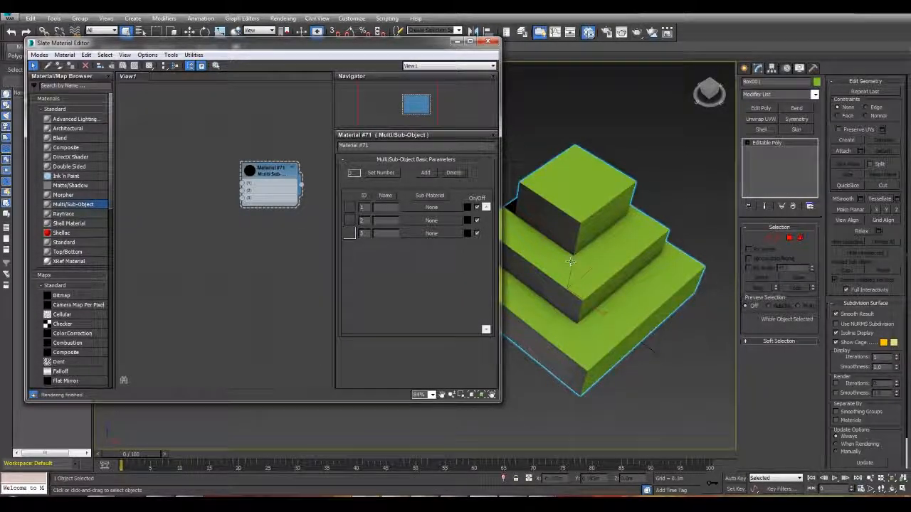
Assign the three-slot Multi/Sub-Object material to the stacked-box mesh and close the material editor.
{"action": "middle_click_drag", "start_coordinate": [551, 207], "coordinate": [571, 209]}
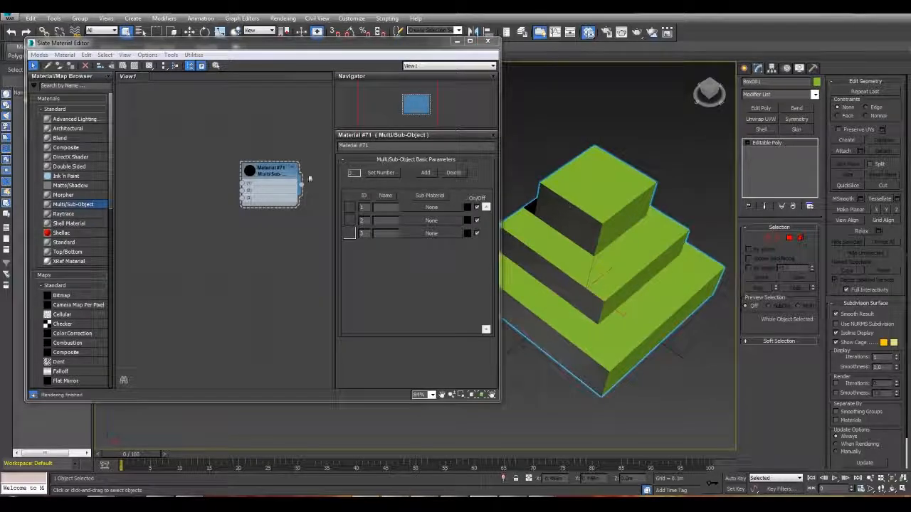
{"action": "left_click_drag", "start_coordinate": [306, 186], "coordinate": [610, 226]}
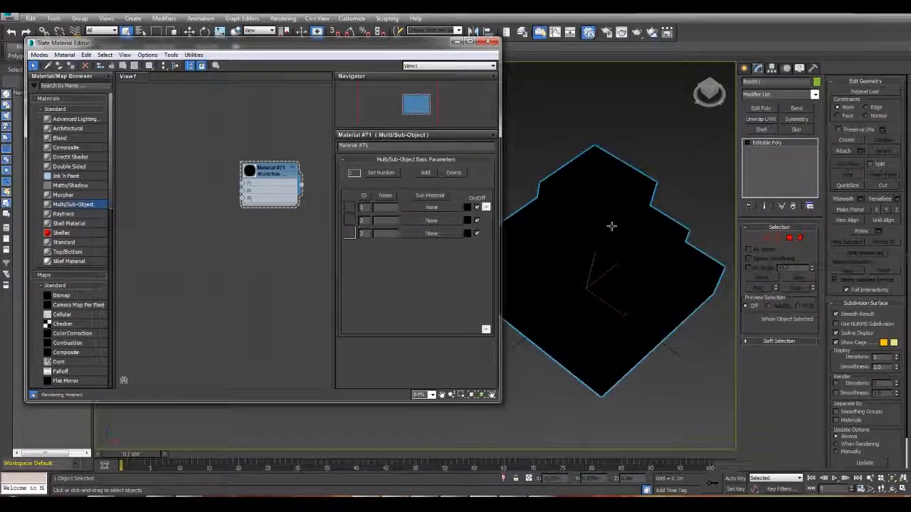
{"action": "middle_click_drag", "start_coordinate": [575, 256], "coordinate": [591, 262]}
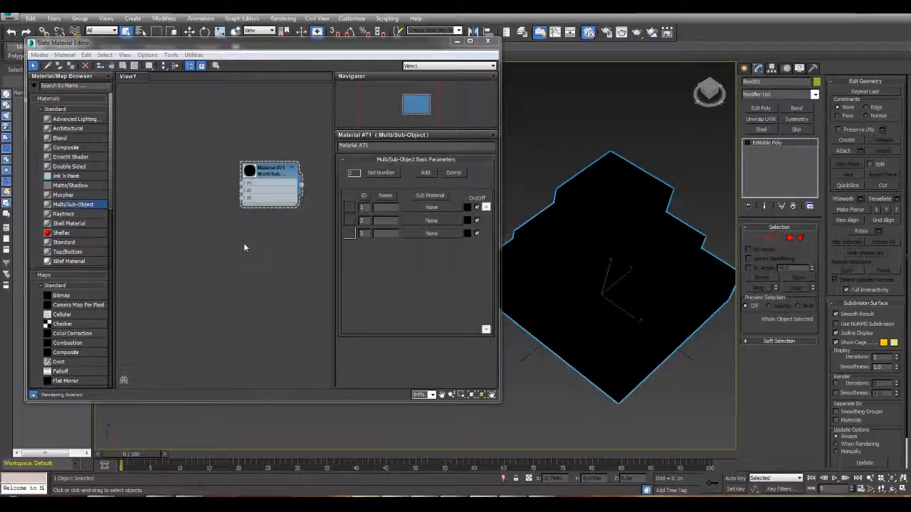
{"action": "left_click_drag", "start_coordinate": [264, 183], "coordinate": [240, 230]}
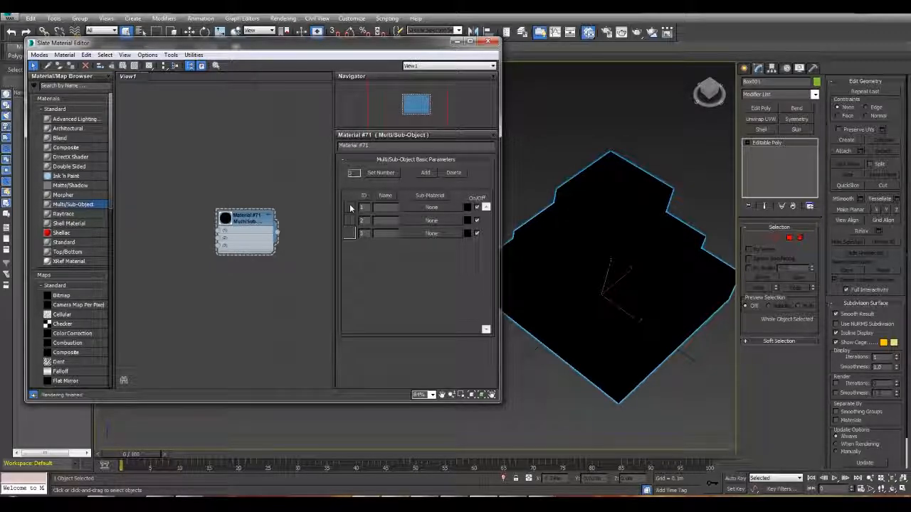
{"action": "left_click", "coordinate": [489, 41]}
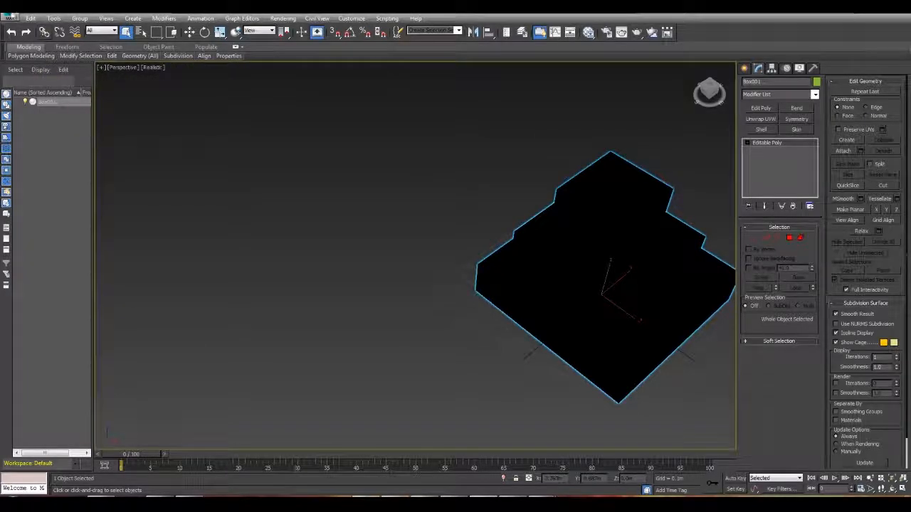
Export the mesh to the Test folder as TestBox3.FBX, accepting the current FBX export settings.
{"action": "left_click", "coordinate": [11, 16]}
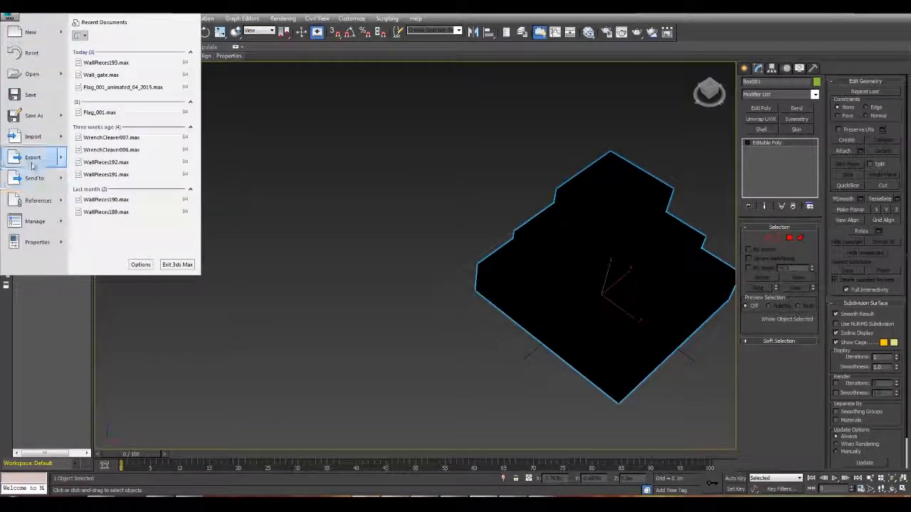
{"action": "mouse_move", "coordinate": [32, 165]}
{"action": "left_click", "coordinate": [107, 71]}
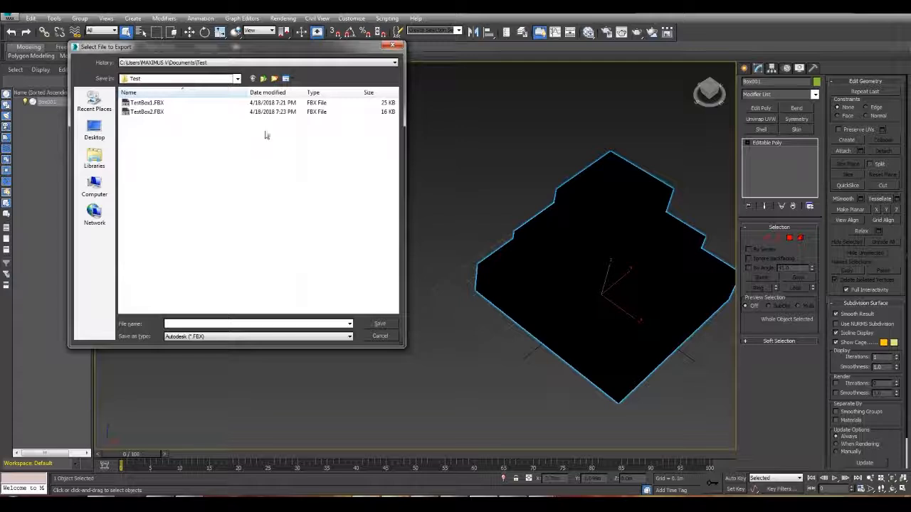
{"action": "left_click", "coordinate": [153, 112]}
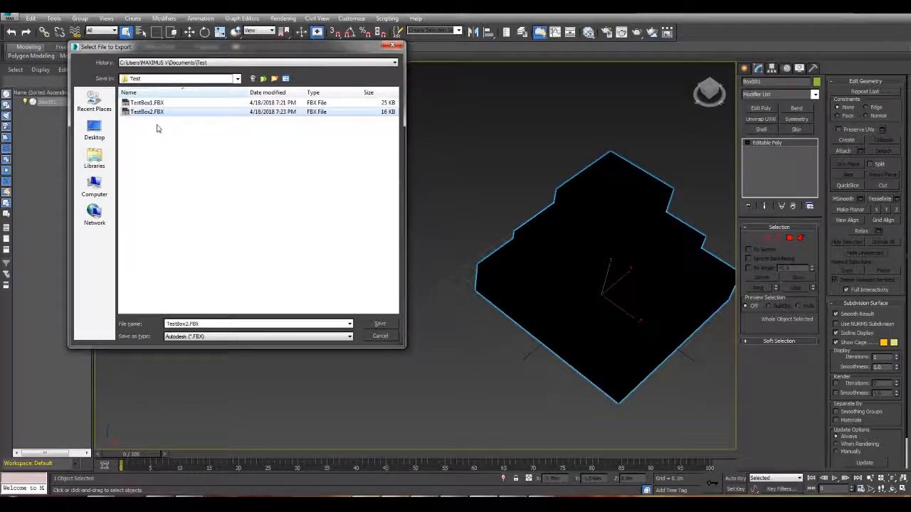
{"action": "left_click", "coordinate": [189, 324]}
{"action": "key", "text": "BackSpace"}
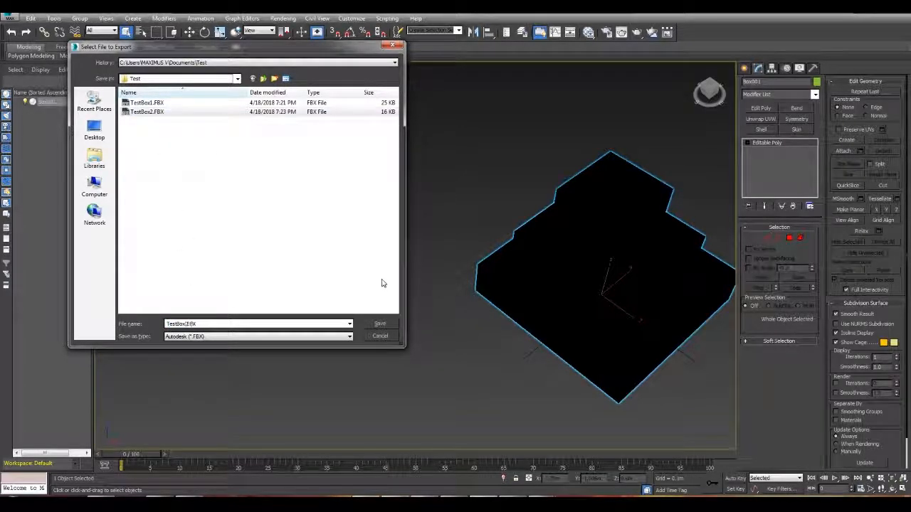
{"action": "type", "text": "3"}
{"action": "key", "text": "Return"}
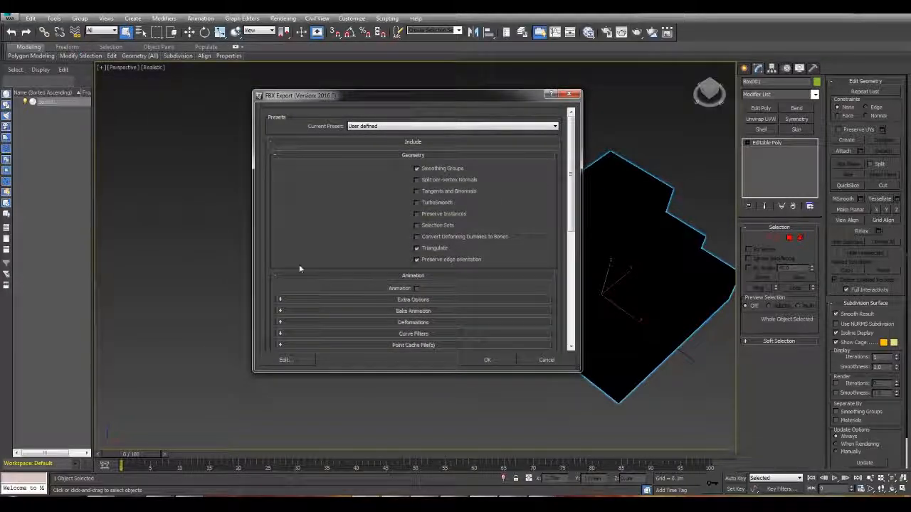
{"action": "left_click", "coordinate": [487, 359]}
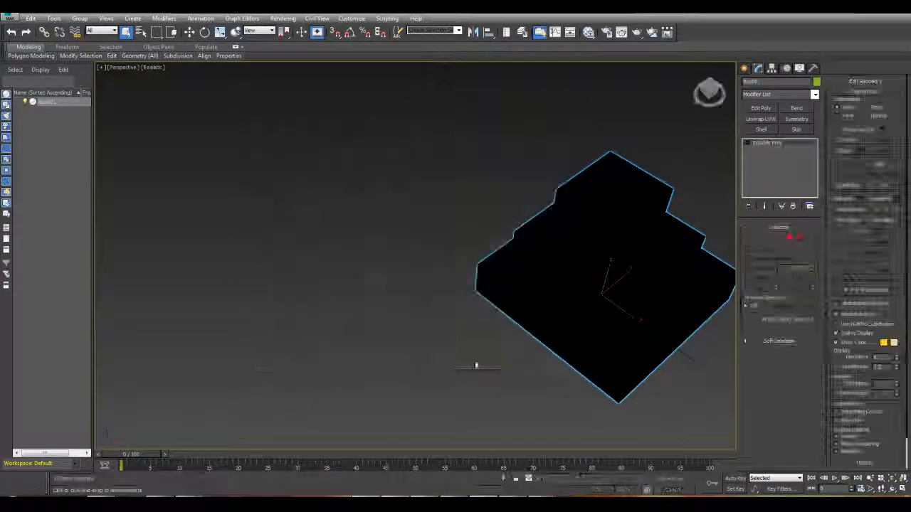
Switch to the FirstPersonTest project in Unreal Editor and create a folder named TestBox3 in Content.
{"action": "mouse_move", "coordinate": [539, 504]}
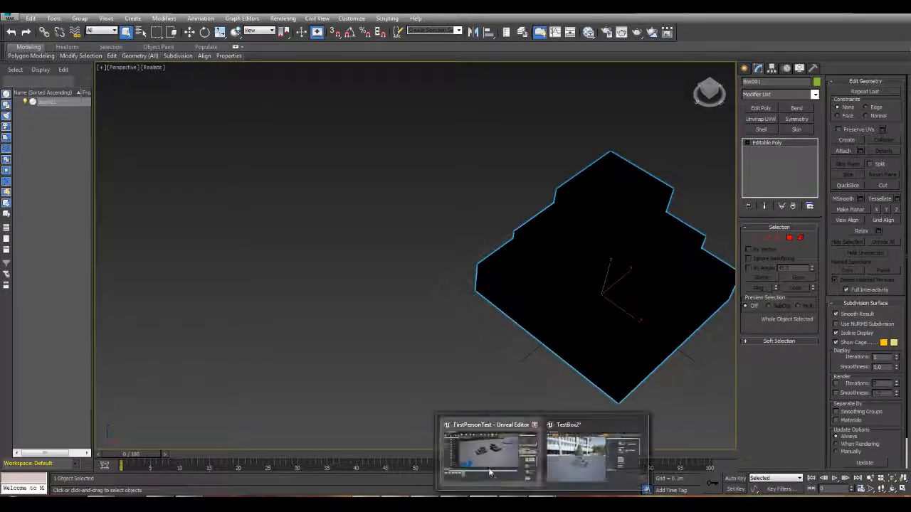
{"action": "left_click", "coordinate": [490, 471]}
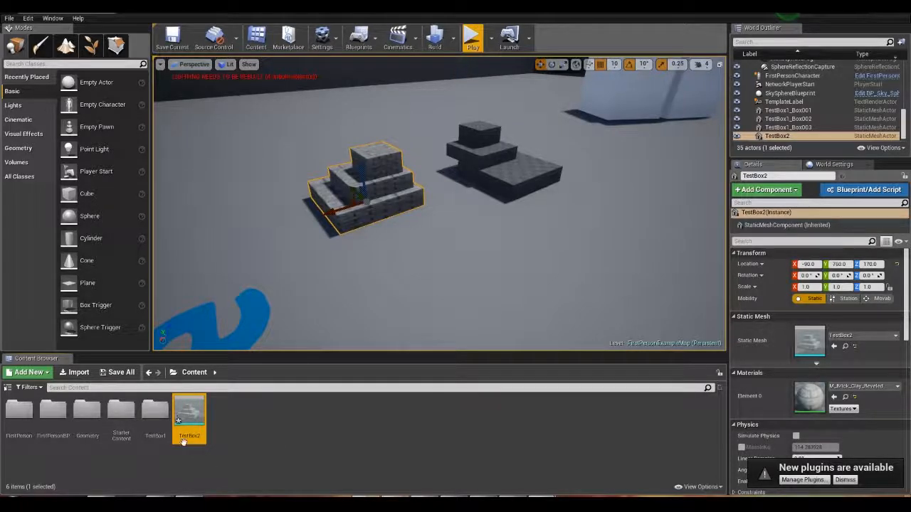
{"action": "right_click", "coordinate": [248, 447]}
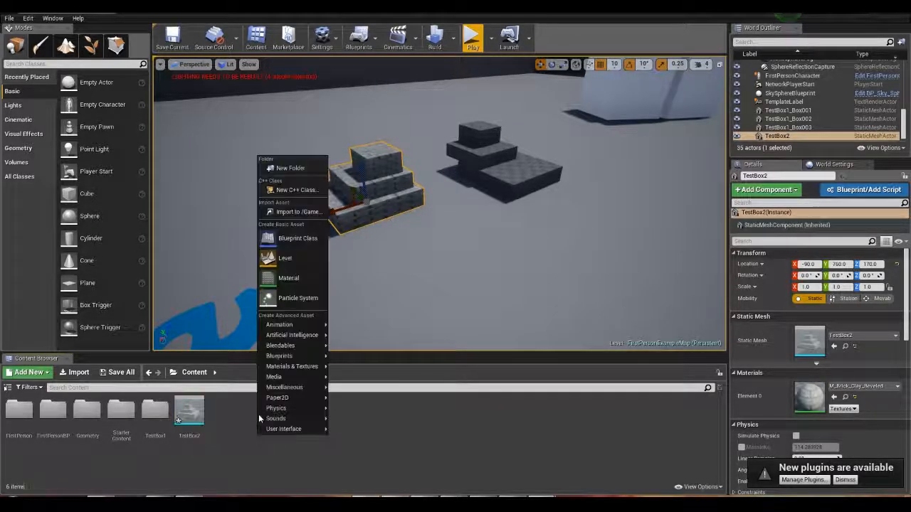
{"action": "left_click", "coordinate": [295, 164]}
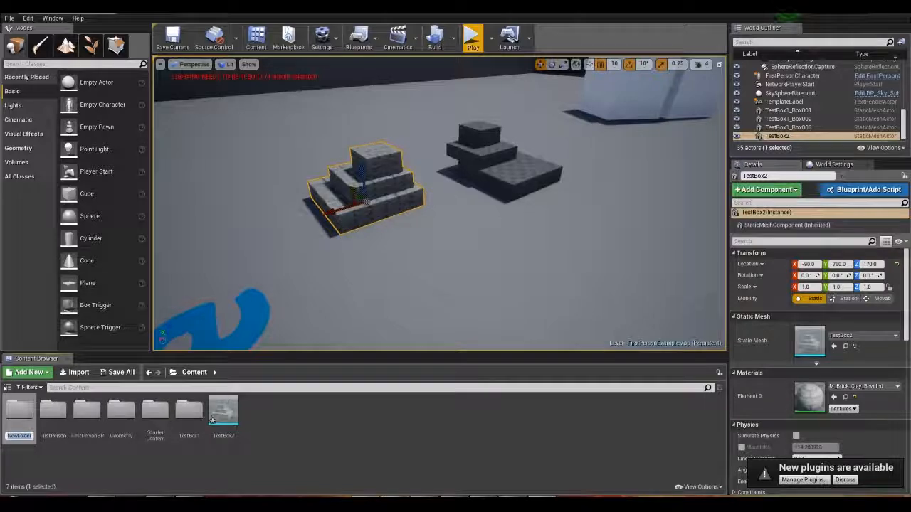
{"action": "type", "text": "x"}
{"action": "type", "text": "tBox3"}
{"action": "key", "text": "Return"}
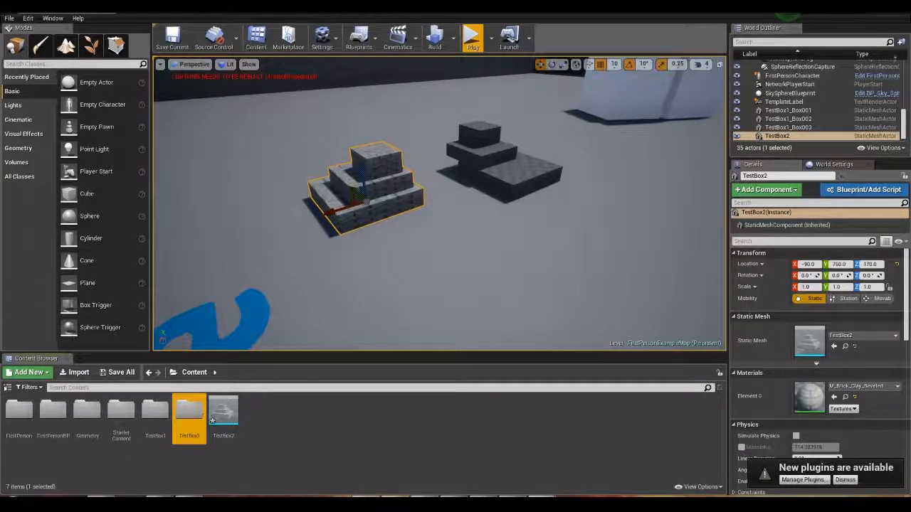
Import TestBox3.FBX from the Test documents folder into the new TestBox3 content folder.
{"action": "double_click", "coordinate": [188, 424]}
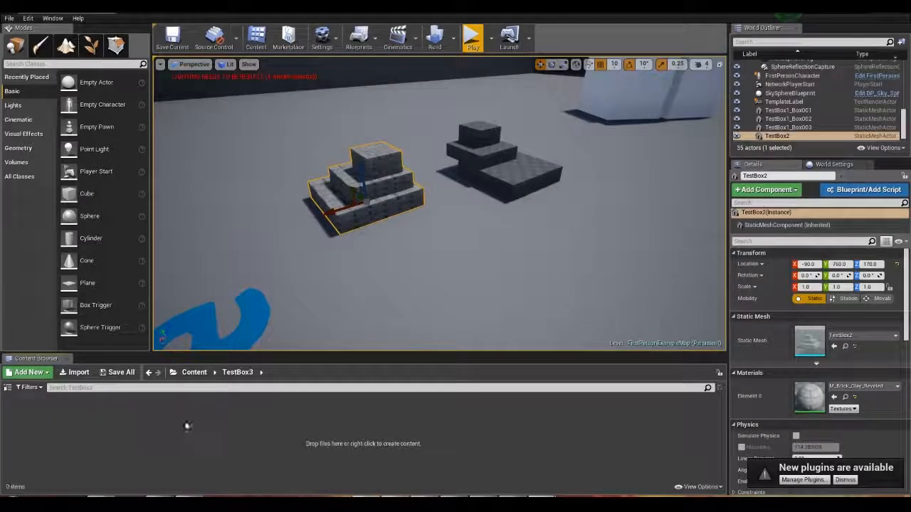
{"action": "mouse_move", "coordinate": [195, 486]}
{"action": "left_click", "coordinate": [107, 445]}
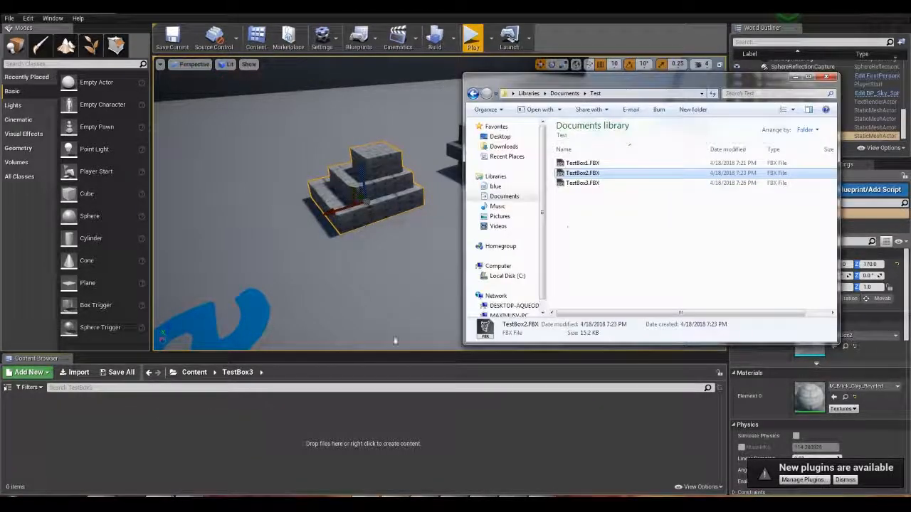
{"action": "left_click", "coordinate": [591, 184]}
{"action": "left_click_drag", "start_coordinate": [593, 189], "coordinate": [140, 433]}
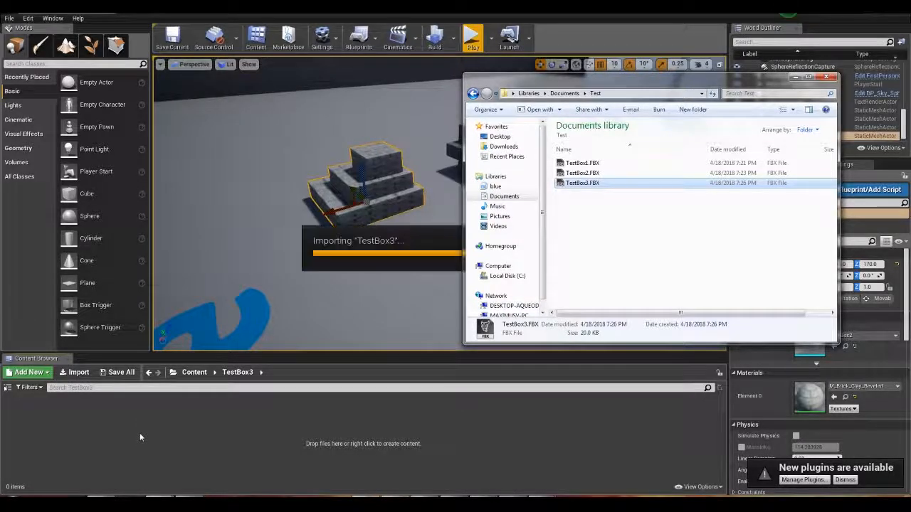
{"action": "left_click", "coordinate": [506, 389]}
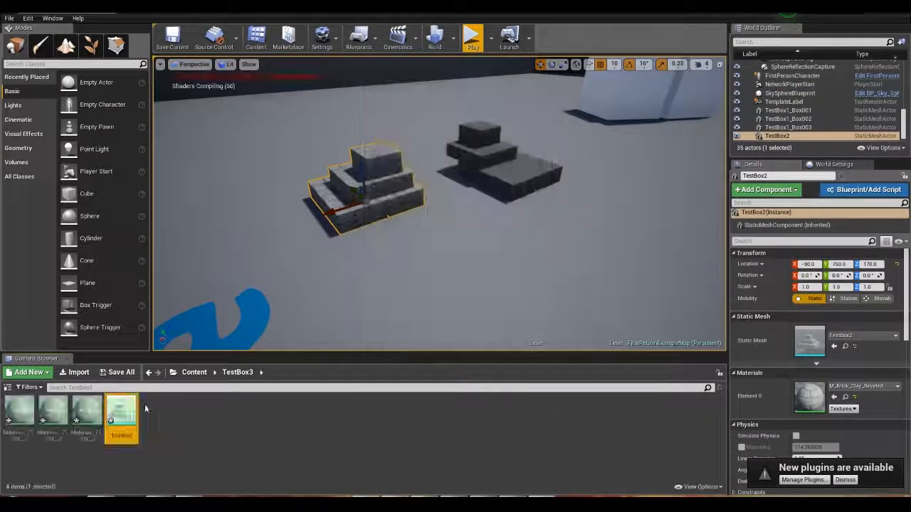
Place the TestBox3 mesh on the floor near the other stacks, at about X -170, Y 550, and look through its three imported slot materials.
{"action": "mouse_move", "coordinate": [121, 409]}
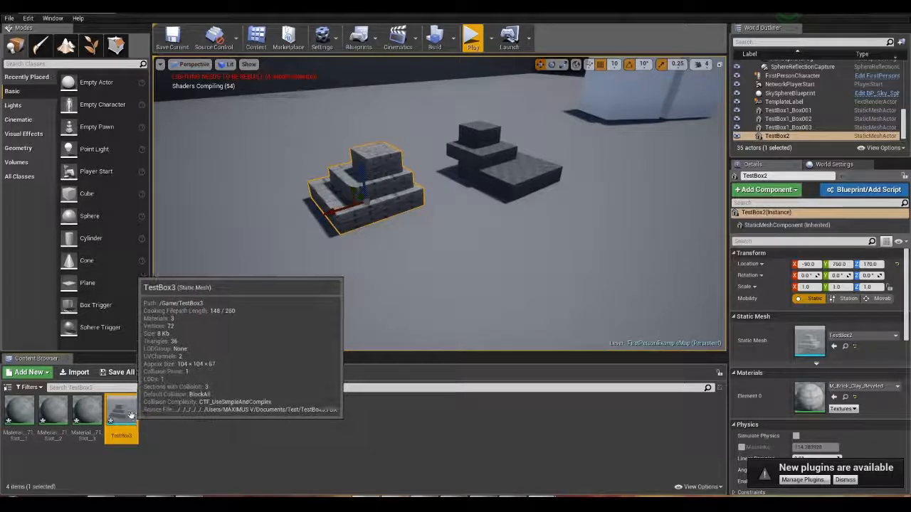
{"action": "left_click_drag", "start_coordinate": [121, 411], "coordinate": [548, 270]}
{"action": "right_click_drag", "start_coordinate": [547, 270], "coordinate": [712, 242]}
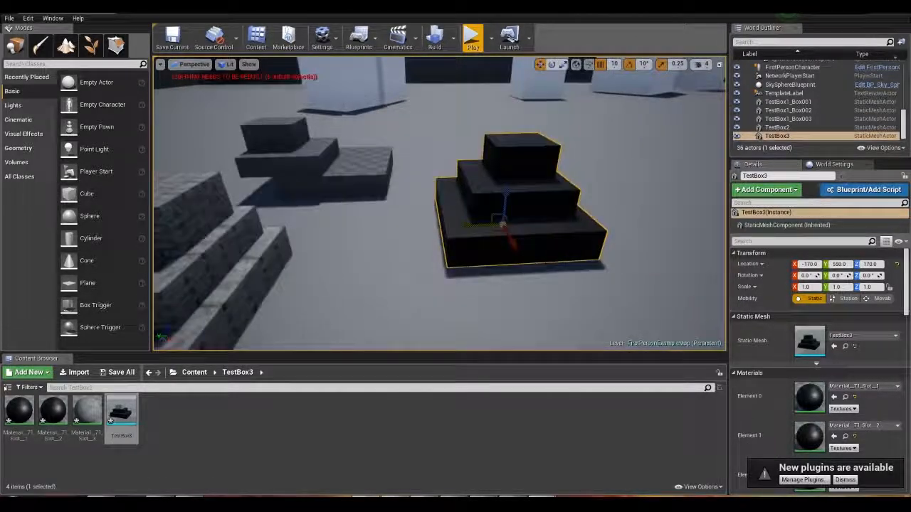
{"action": "left_click", "coordinate": [91, 413]}
{"action": "left_click", "coordinate": [63, 413]}
{"action": "left_click", "coordinate": [30, 412]}
{"action": "left_click", "coordinate": [53, 413]}
{"action": "left_click", "coordinate": [84, 414]}
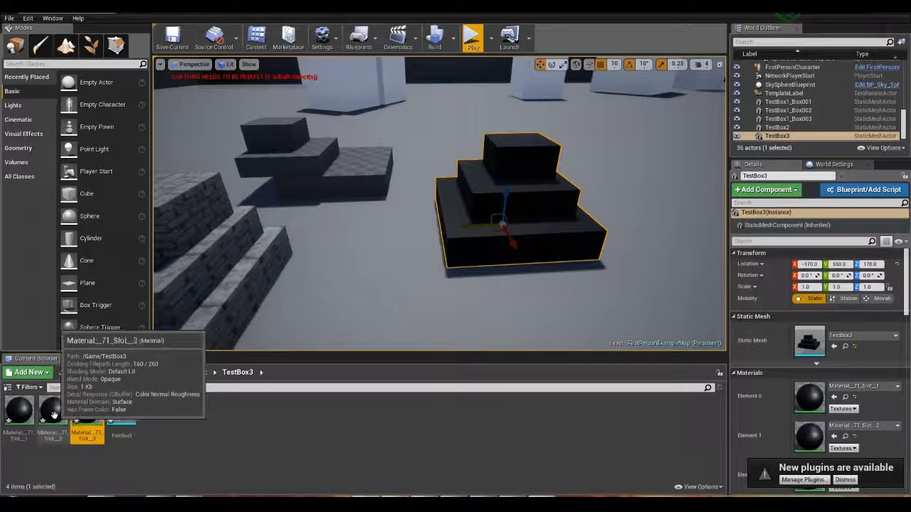
Open the first TestBox3 slot material and set its base colour parameter to pure red, with R 1.0, G 0.0 and B 0.0.
{"action": "double_click", "coordinate": [16, 414]}
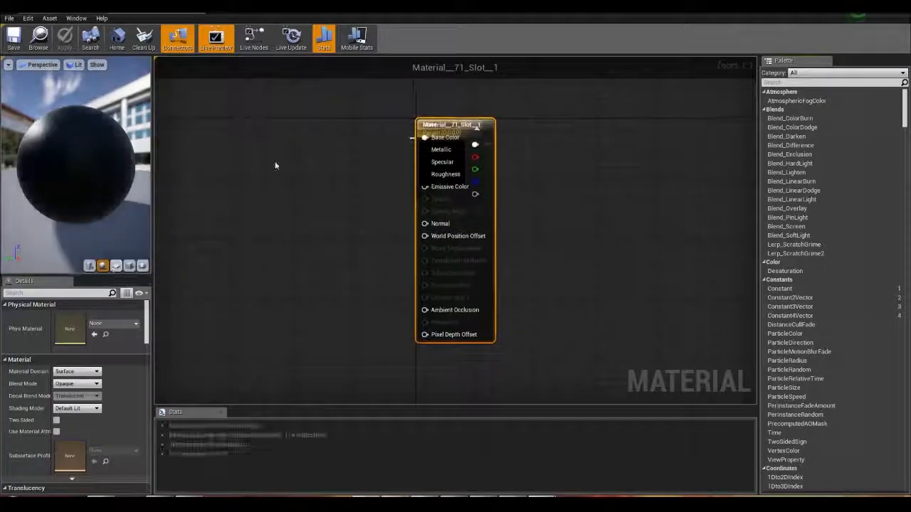
{"action": "left_click_drag", "start_coordinate": [470, 130], "coordinate": [344, 145]}
{"action": "double_click", "coordinate": [444, 178]}
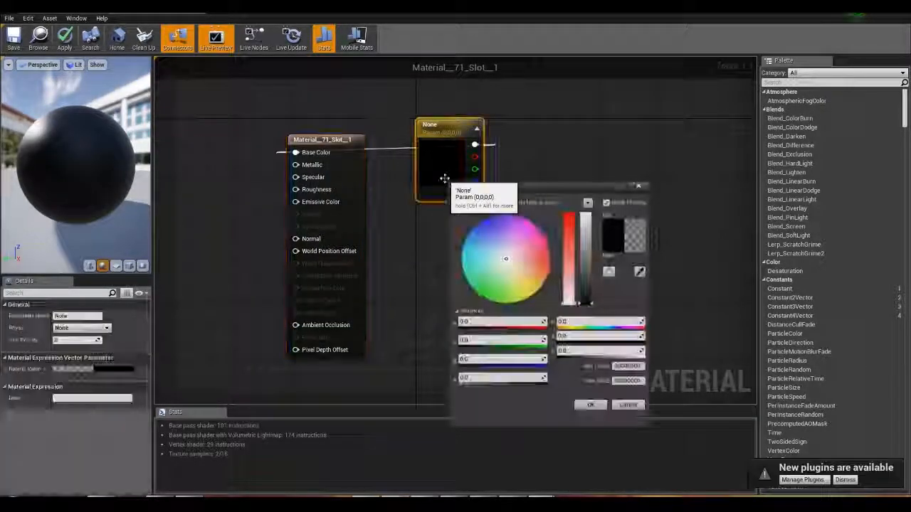
{"action": "left_click_drag", "start_coordinate": [570, 237], "coordinate": [569, 214]}
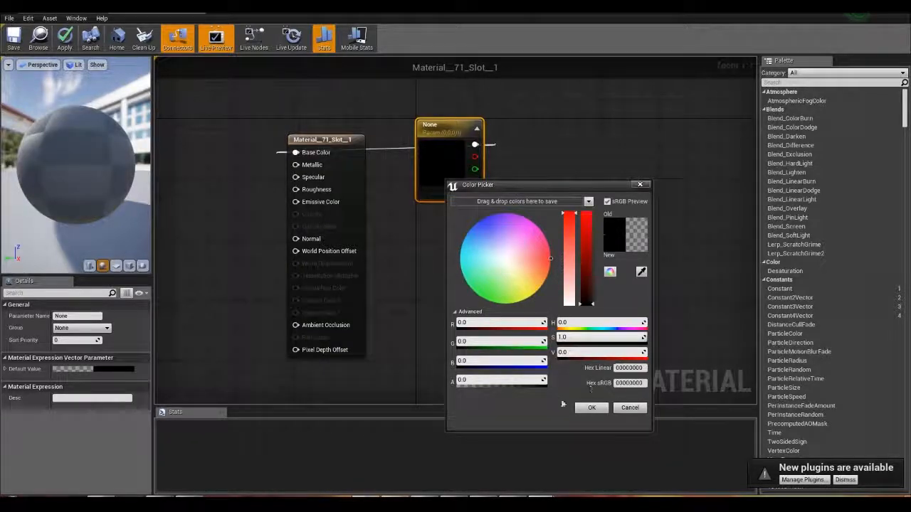
{"action": "left_click_drag", "start_coordinate": [587, 251], "coordinate": [587, 211]}
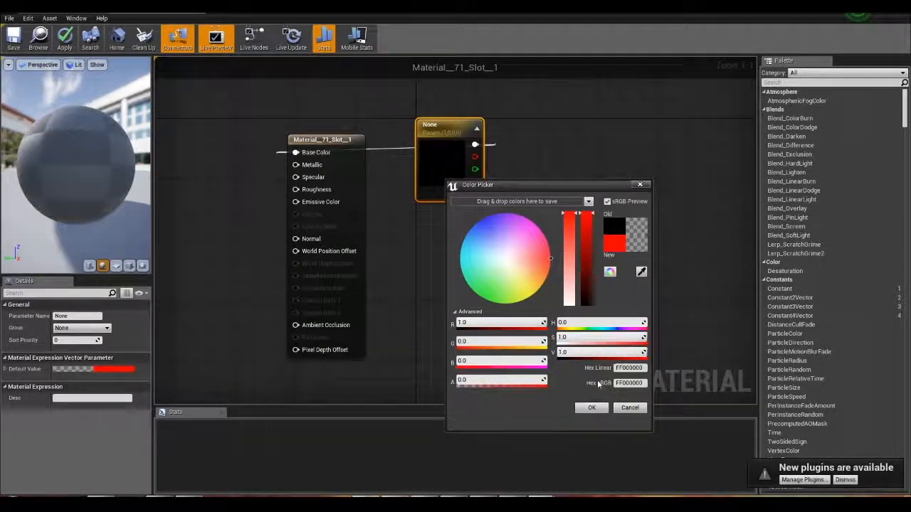
{"action": "left_click", "coordinate": [591, 409]}
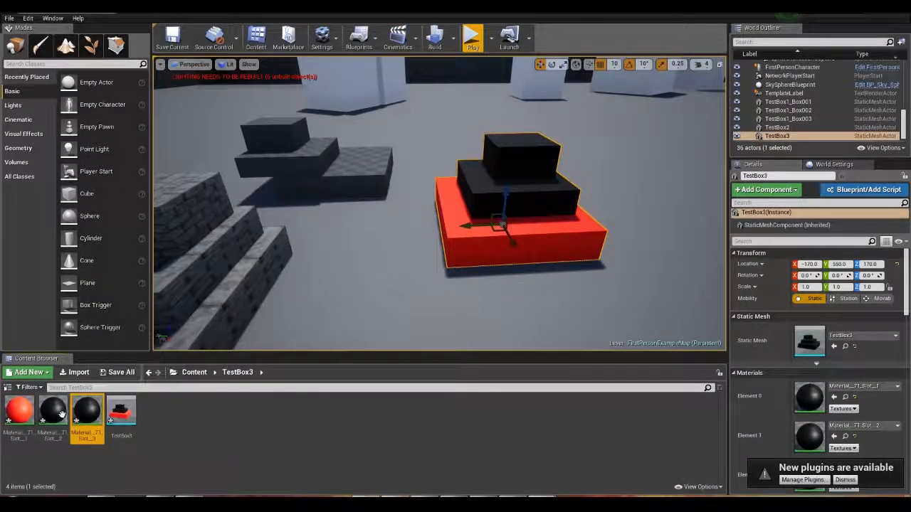
Delete the three imported slot materials from the TestBox3 folder, discarding the pending changes to the first one.
{"action": "left_click", "coordinate": [86, 412]}
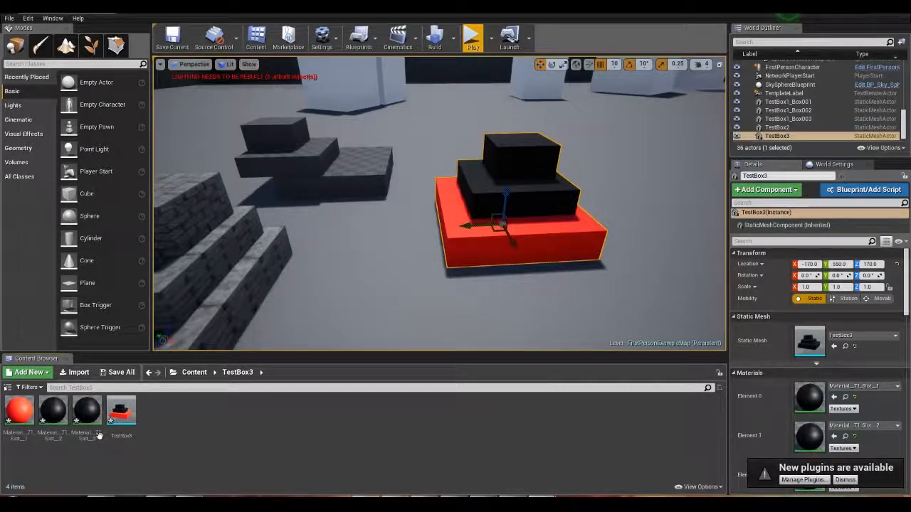
{"action": "left_click", "coordinate": [27, 411], "text": "shift"}
{"action": "key", "text": "Delete"}
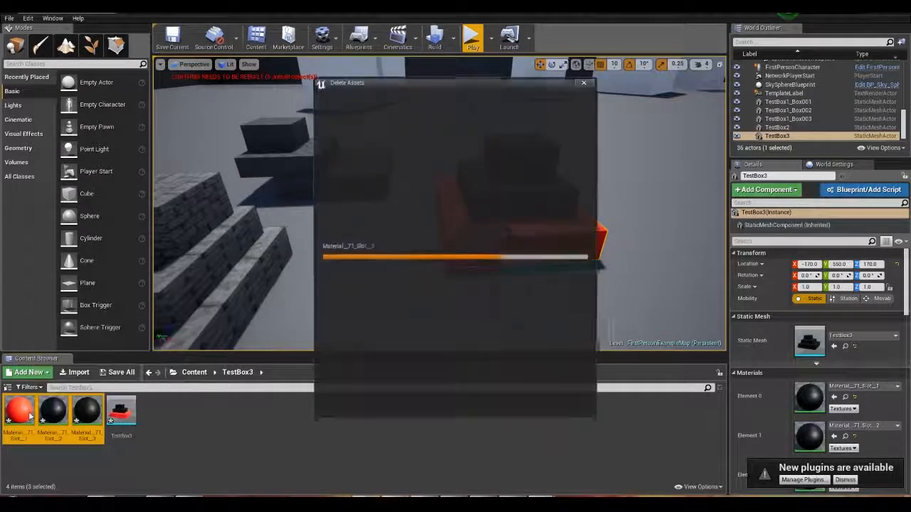
{"action": "left_click", "coordinate": [360, 403]}
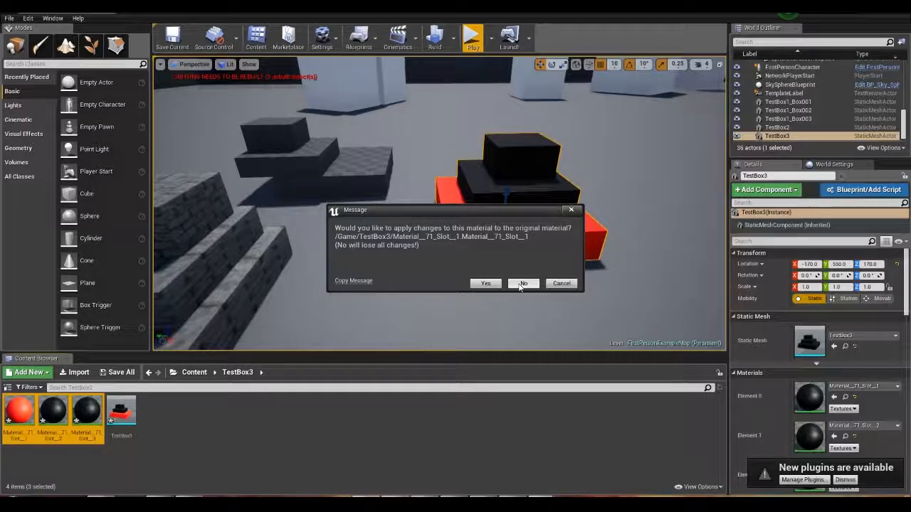
{"action": "left_click", "coordinate": [523, 283]}
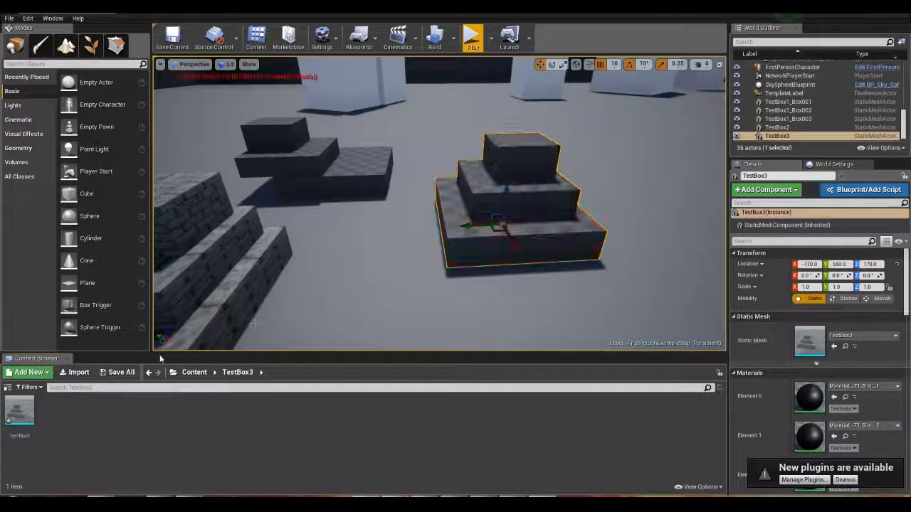
Open the TestBox3 mesh in a maximized mesh editor to review its material slots, and return the content browser to the Content folder.
{"action": "left_click", "coordinate": [23, 413]}
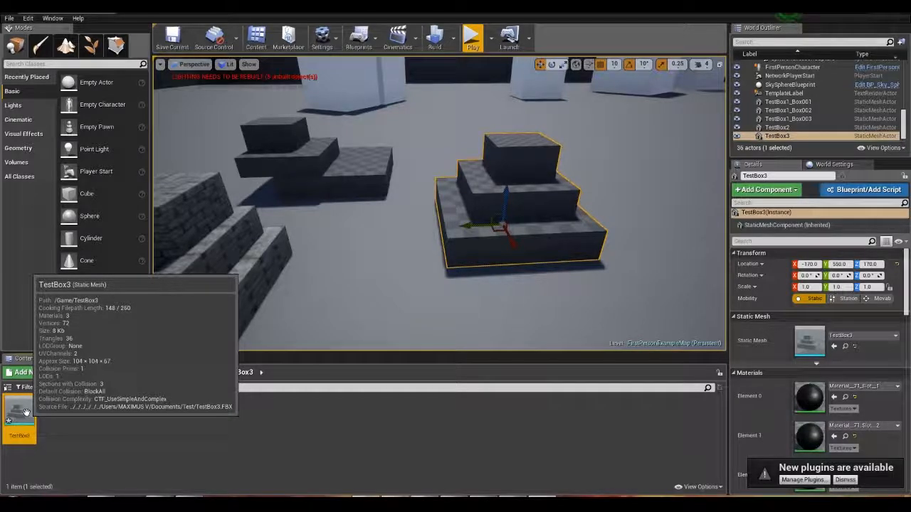
{"action": "double_click", "coordinate": [26, 413]}
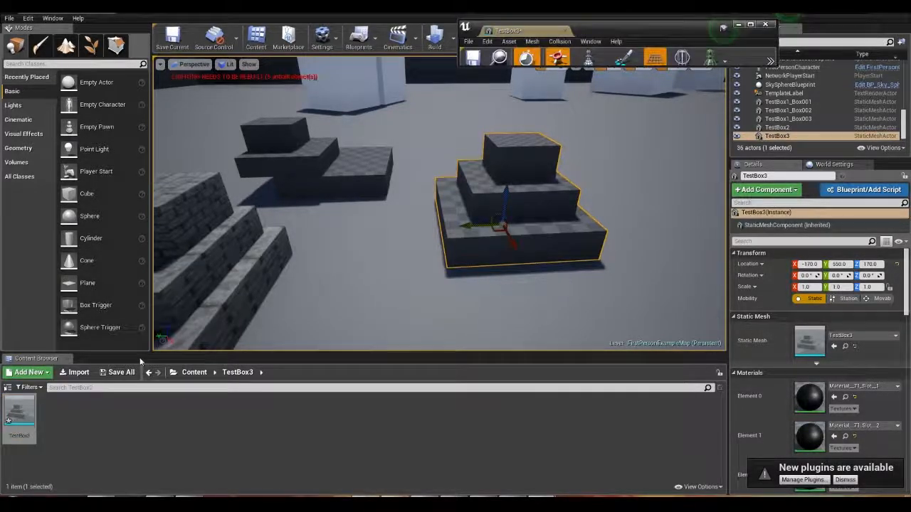
{"action": "mouse_move", "coordinate": [543, 504]}
{"action": "left_click", "coordinate": [575, 462]}
{"action": "left_click_drag", "start_coordinate": [633, 22], "coordinate": [613, 1]}
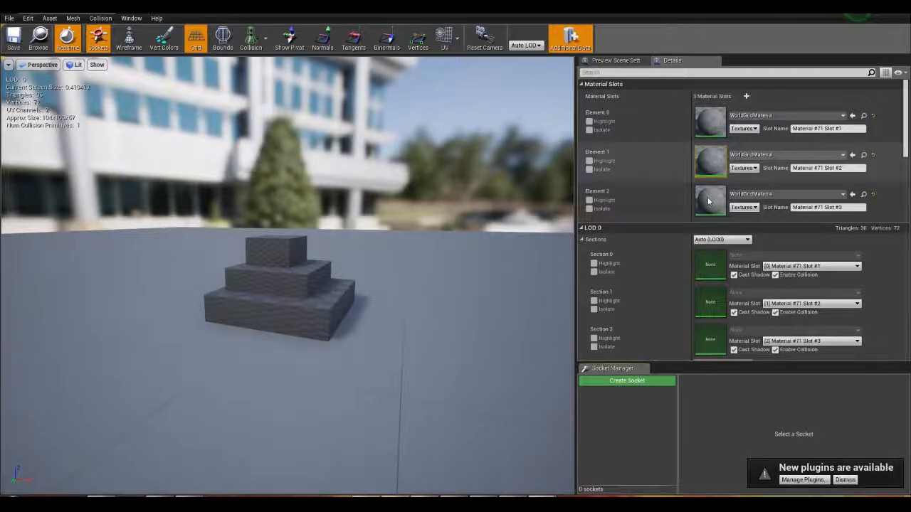
{"action": "left_click", "coordinate": [874, 13]}
{"action": "left_click", "coordinate": [194, 372]}
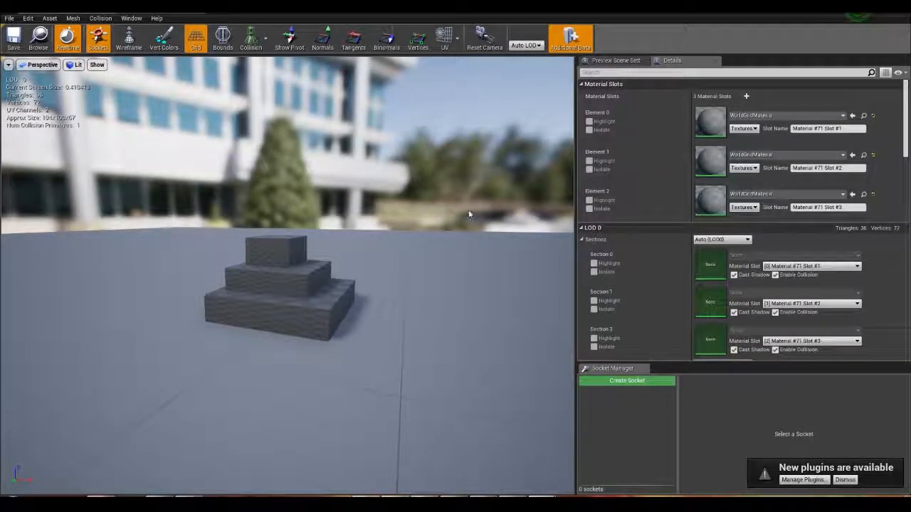
Assign M_Brick_Clay_Beveled to material Element 0 and M_CobbleStone_Rough to Element 1 of the TestBox3 mesh.
{"action": "left_click", "coordinate": [789, 114]}
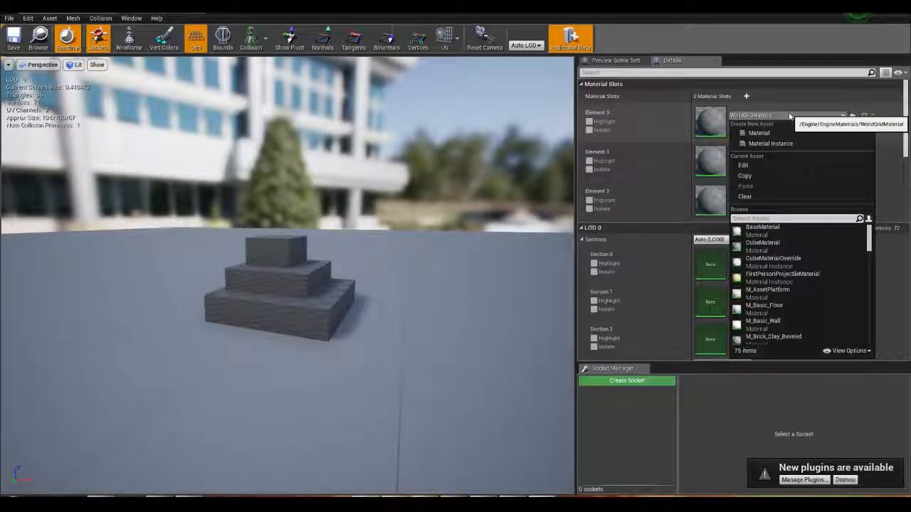
{"action": "scroll", "coordinate": [783, 299], "scroll_direction": "down", "scroll_amount": 2}
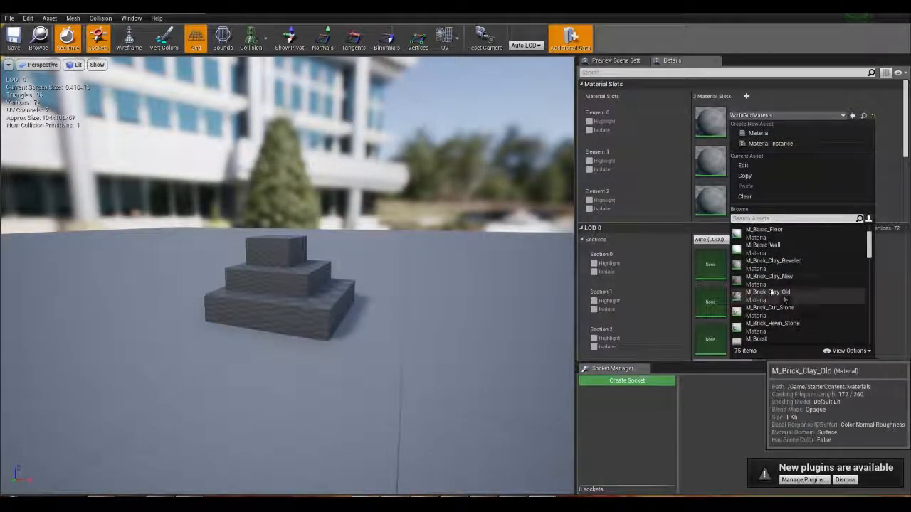
{"action": "left_click", "coordinate": [773, 261]}
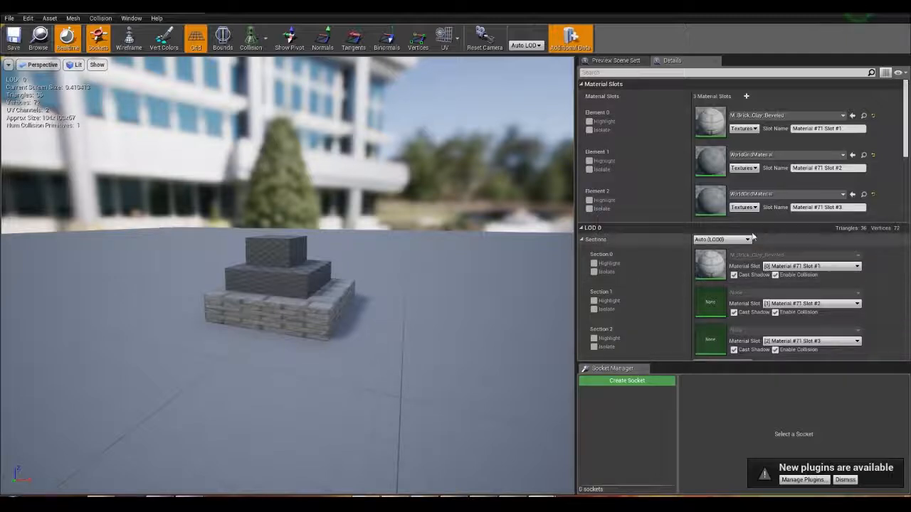
{"action": "left_click", "coordinate": [761, 155]}
{"action": "scroll", "coordinate": [791, 329], "scroll_direction": "down", "scroll_amount": 5}
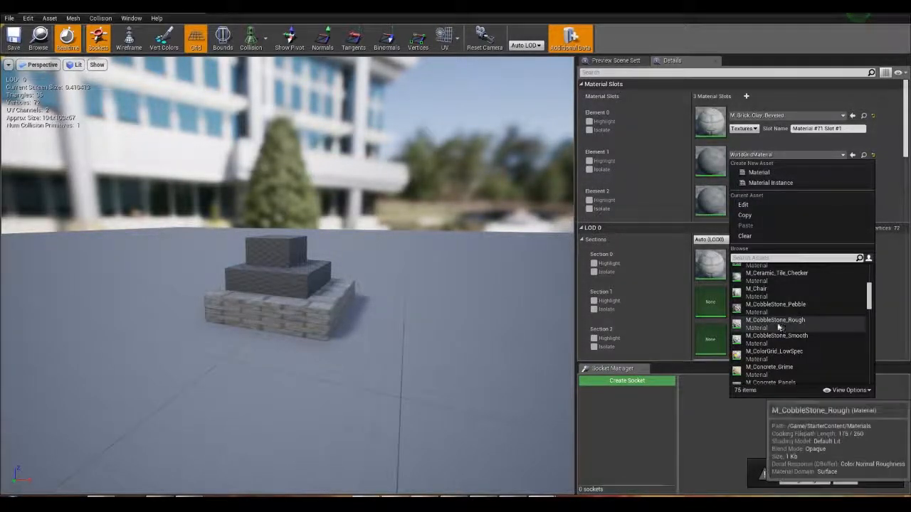
{"action": "left_click", "coordinate": [792, 327]}
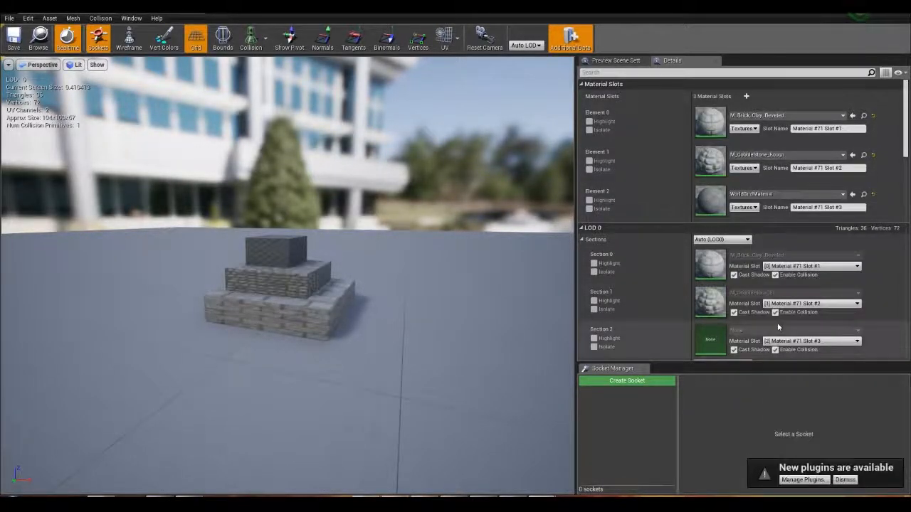
Assign M_Concrete_Grime to material Element 2 of the TestBox3 mesh, covering the topmost box.
{"action": "left_click", "coordinate": [783, 195]}
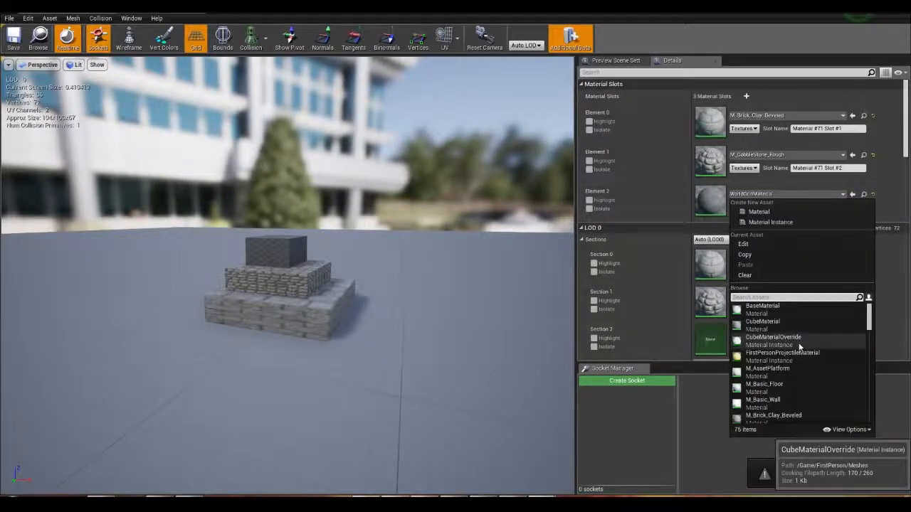
{"action": "scroll", "coordinate": [799, 343], "scroll_direction": "down", "scroll_amount": 8}
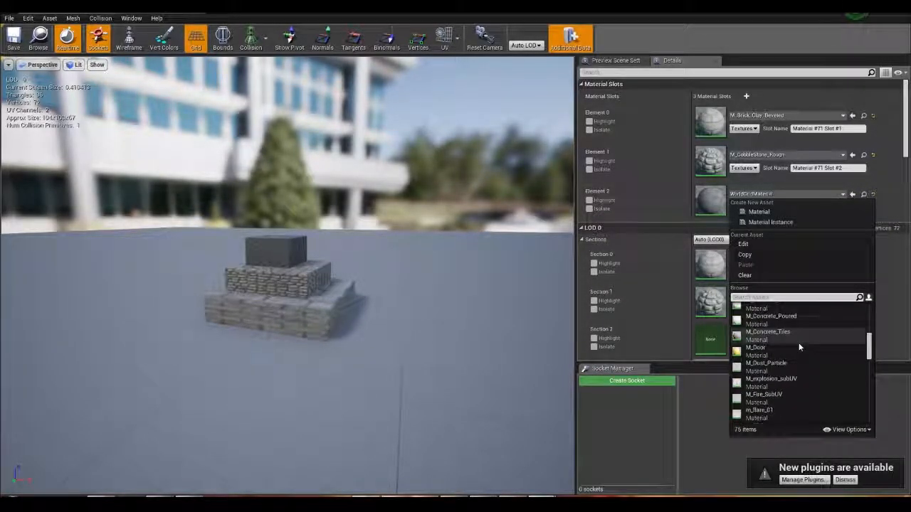
{"action": "scroll", "coordinate": [775, 326], "scroll_direction": "up", "scroll_amount": 2}
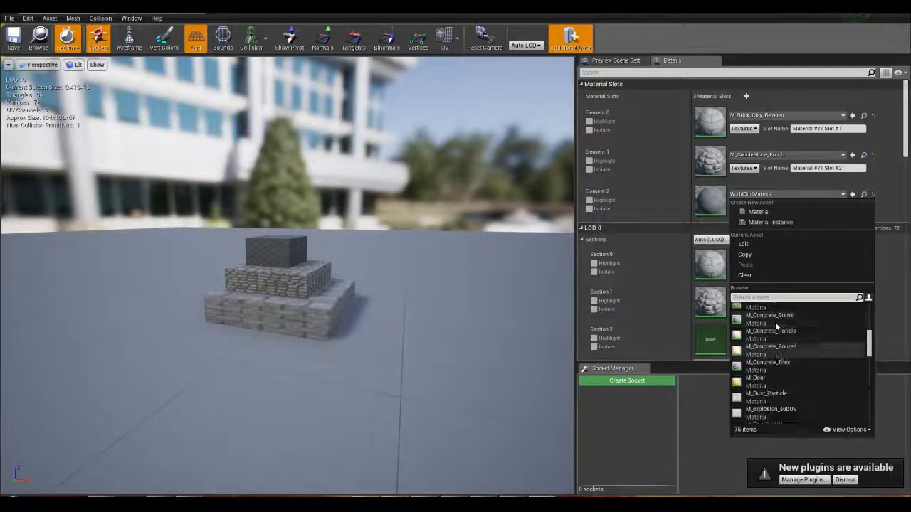
{"action": "left_click", "coordinate": [776, 325]}
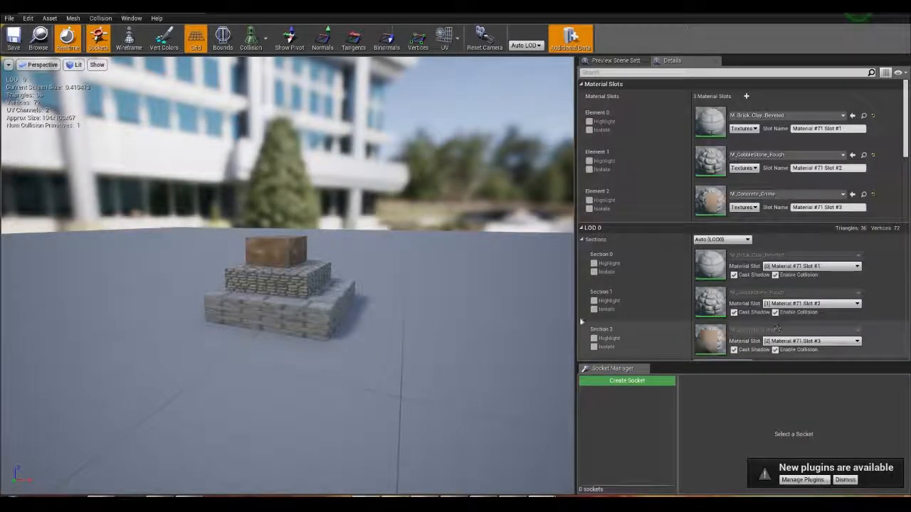
Examine the textured TestBox3 stack from several angles and compare it with the other imported stacks in the level.
{"action": "key", "text": "w"}
{"action": "right_click_drag", "start_coordinate": [284, 285], "coordinate": [301, 301]}
{"action": "key", "text": "a"}
{"action": "key", "text": "d"}
{"action": "key", "text": "d"}
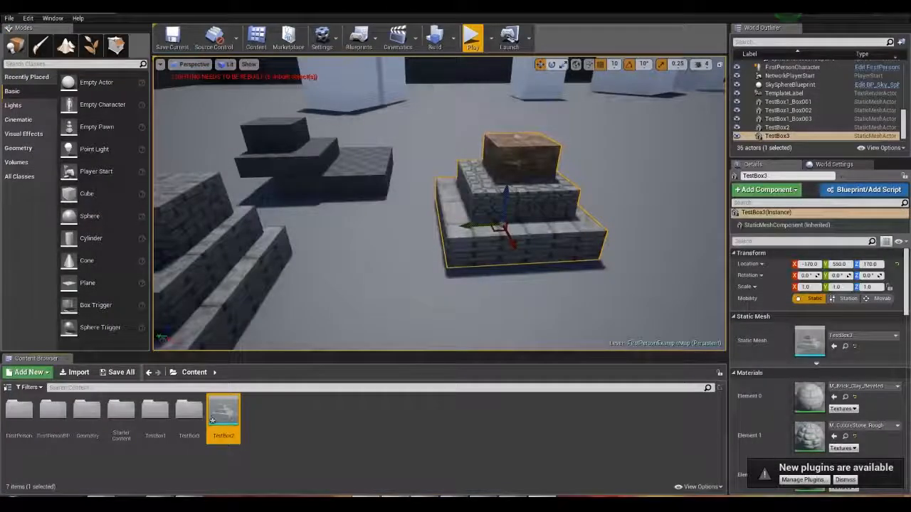
{"action": "right_click_drag", "start_coordinate": [439, 207], "coordinate": [366, 207]}
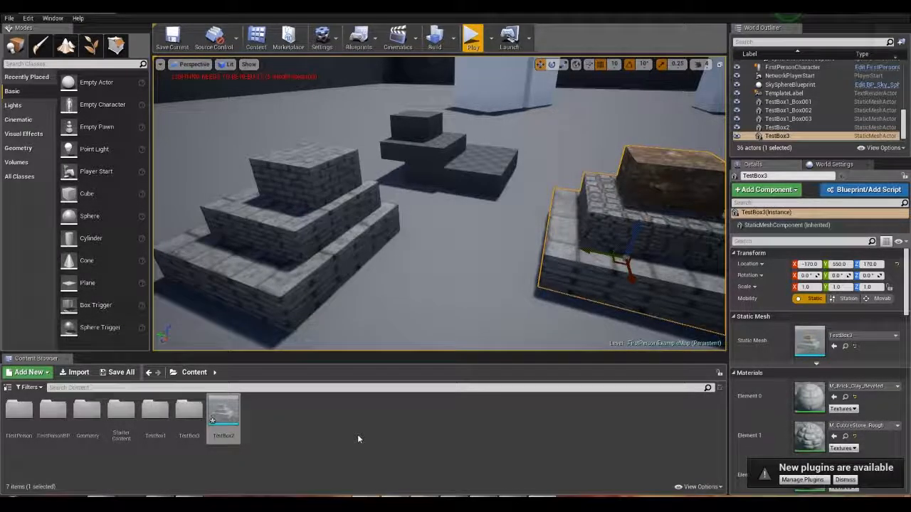
{"action": "right_click_drag", "start_coordinate": [456, 194], "coordinate": [489, 193]}
{"action": "left_click_drag", "start_coordinate": [457, 193], "coordinate": [447, 239]}
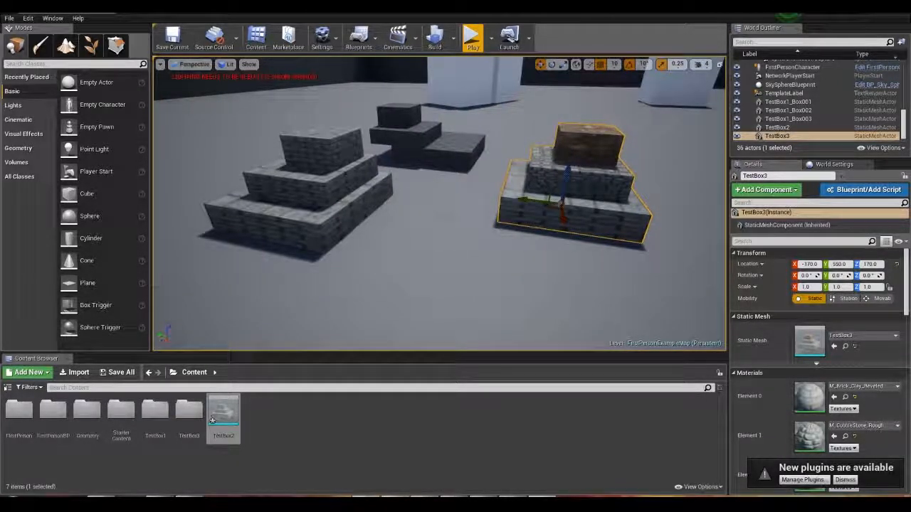